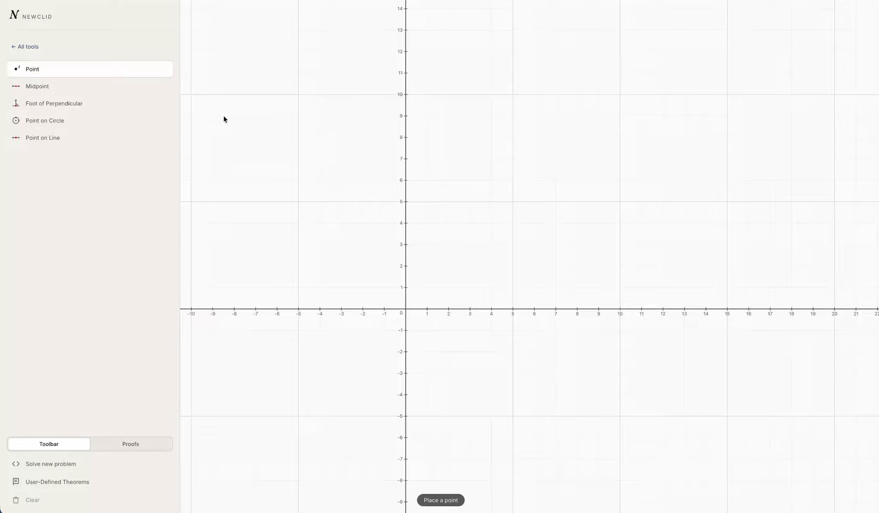
- Place free points at about (3.4, 5.4) and (6.4, 5.7)
click(543, 186)
click(77, 47)
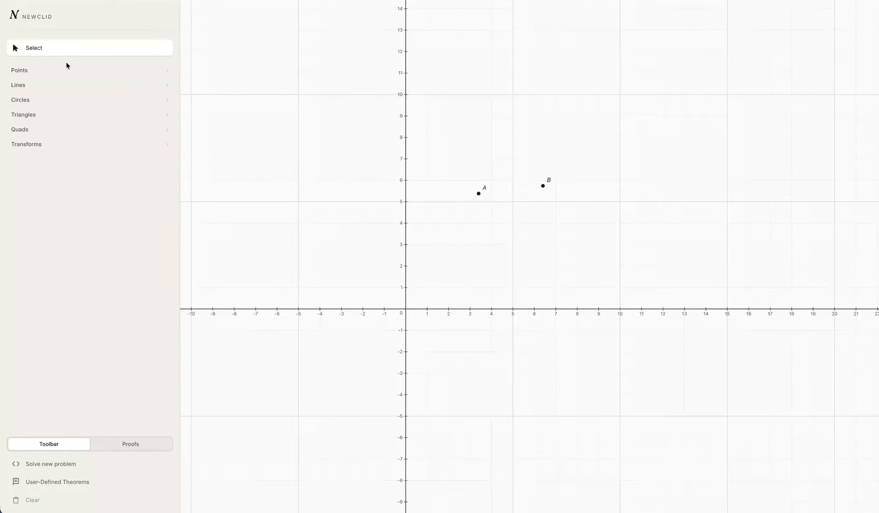
- Draw a line through about (3.2, 2.8) and (9.3, 2.9), and another line through the existing points A and B
click(46, 87)
click(113, 70)
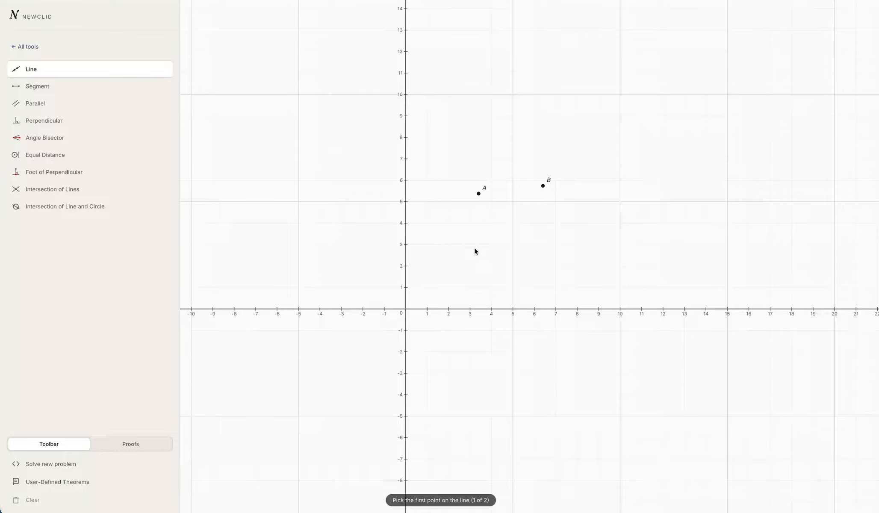
click(475, 249)
click(605, 247)
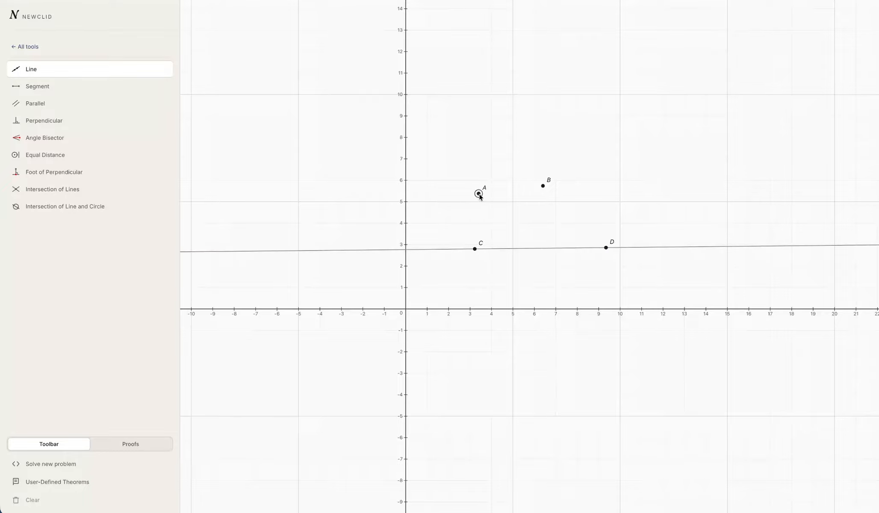
click(479, 194)
click(542, 185)
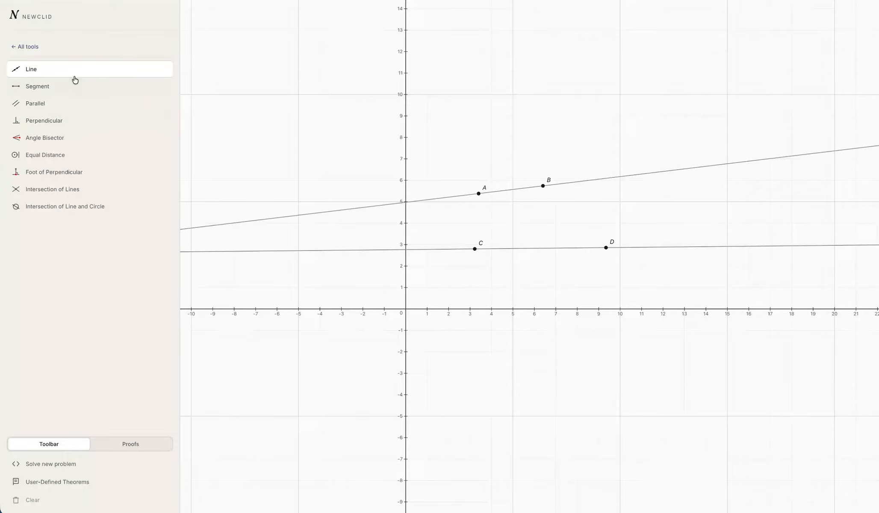
click(87, 46)
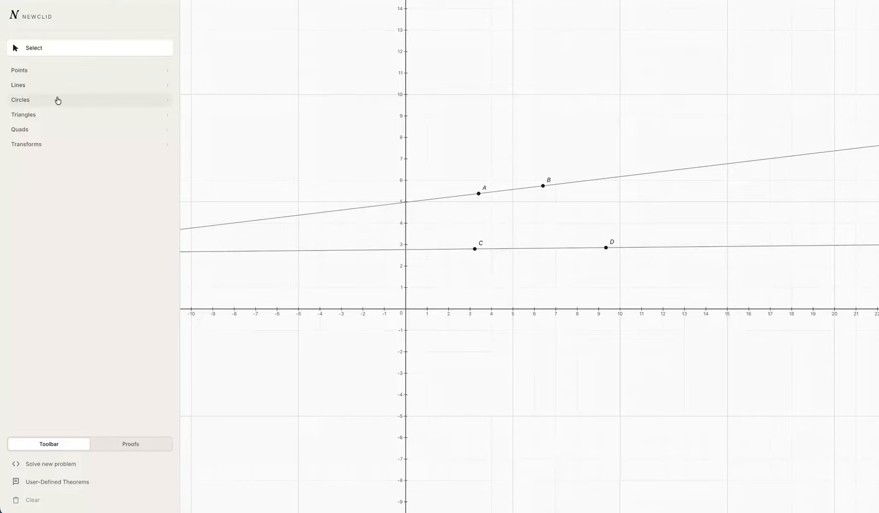
- Draw a circle centred at about (3.6, 8.4) with a radius of about 2.3 units
click(58, 100)
click(71, 71)
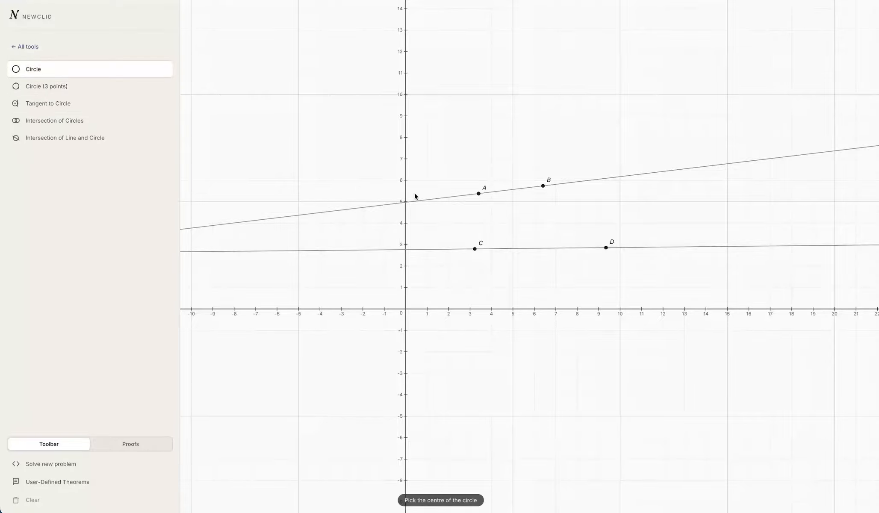
click(482, 130)
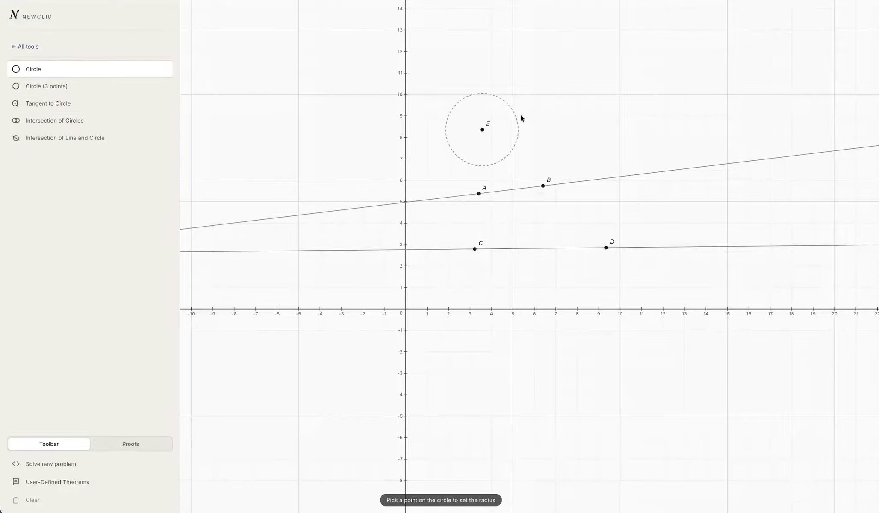
click(531, 125)
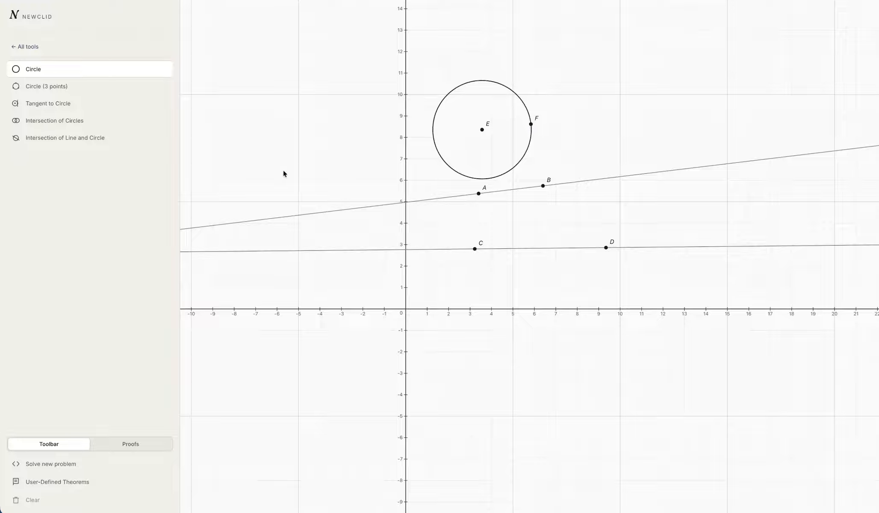
click(96, 47)
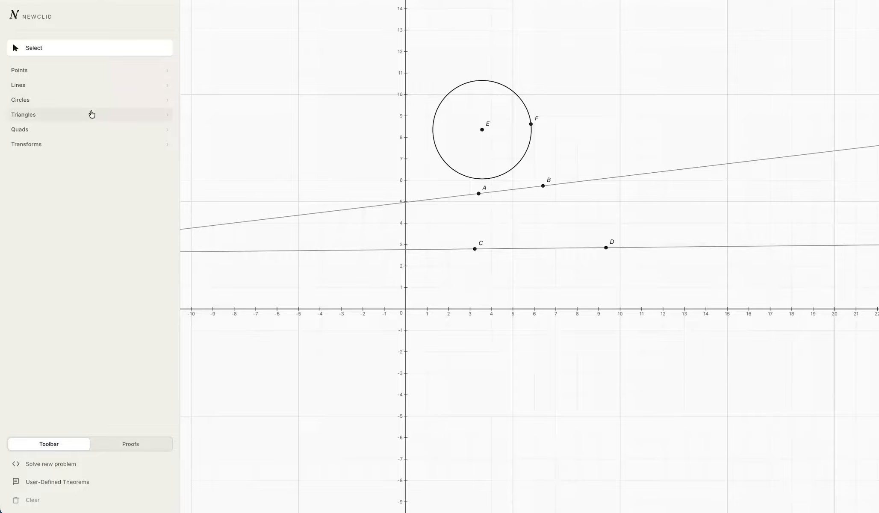
- Construct an equilateral triangle below the x-axis with base points at about (1.7, -2.6) and (2.5, -1.1) and its apex near (3.4, -2.6)
click(91, 113)
click(103, 69)
click(442, 365)
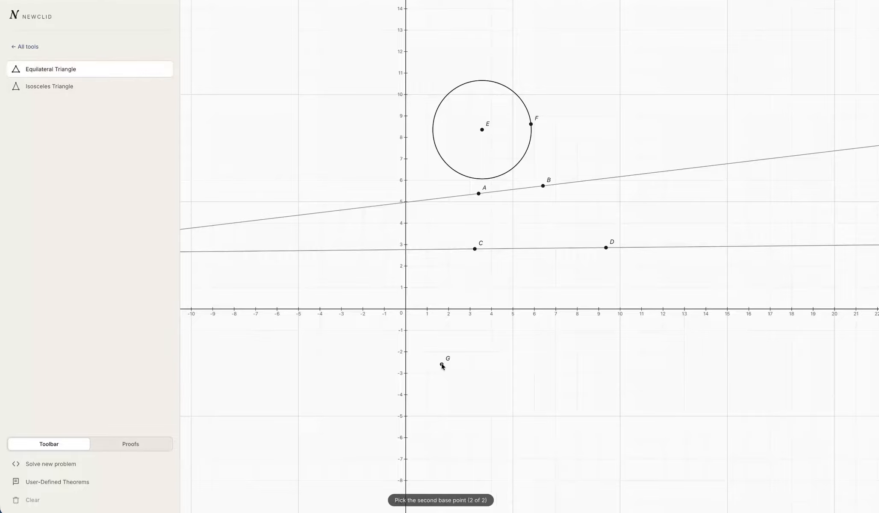
click(460, 332)
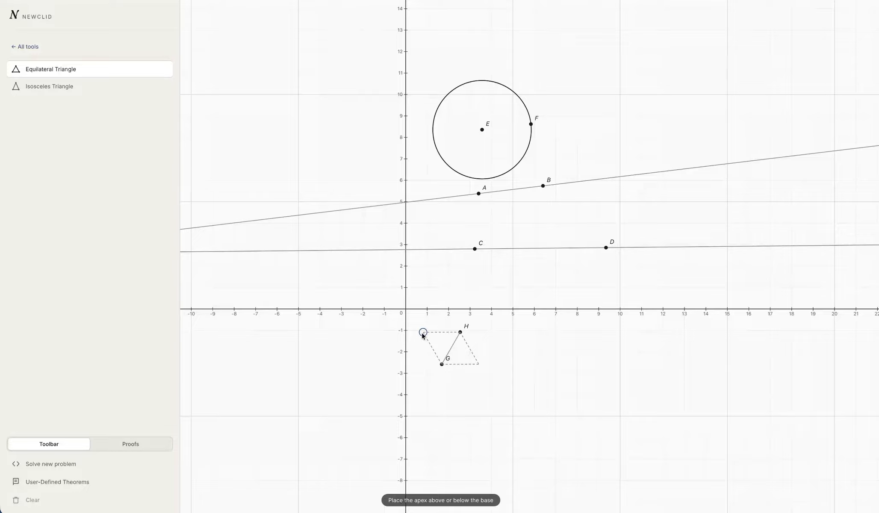
click(480, 365)
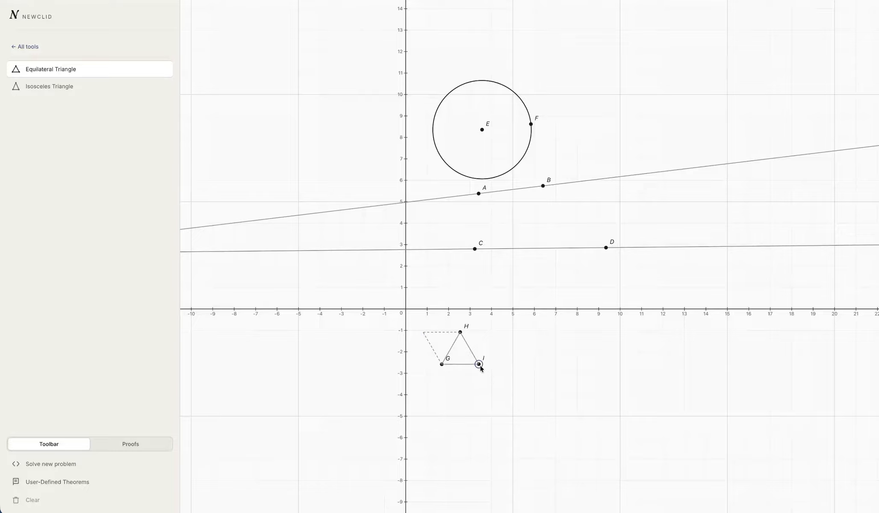
click(25, 46)
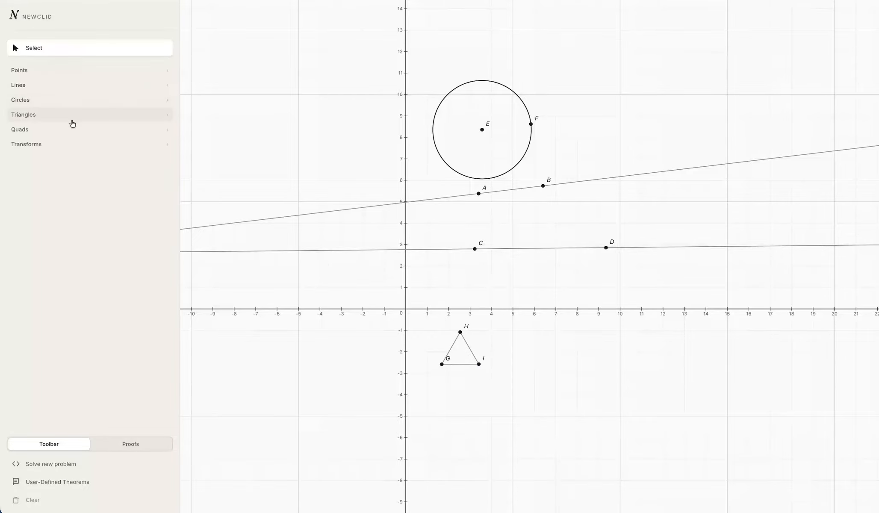
- Draw a rectangle with opposite corners at about (-5.2, 6.2) and (-1, 9.4)
click(71, 116)
click(74, 89)
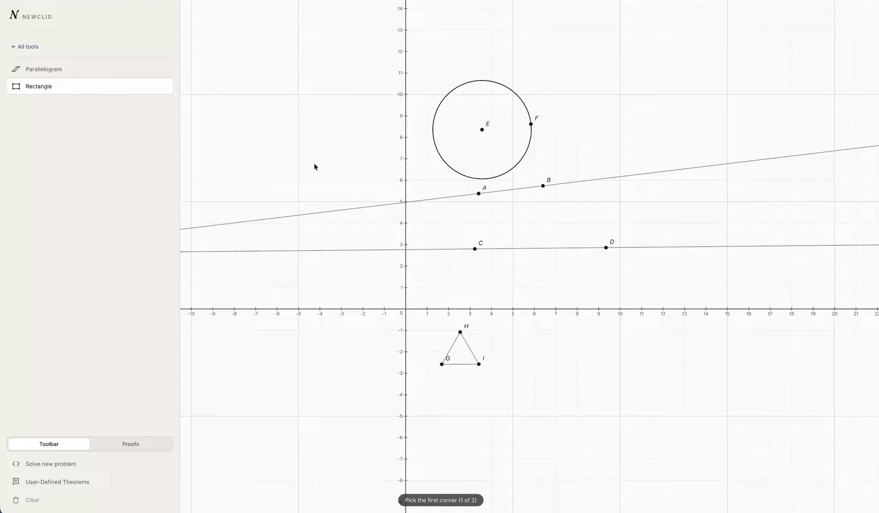
click(294, 175)
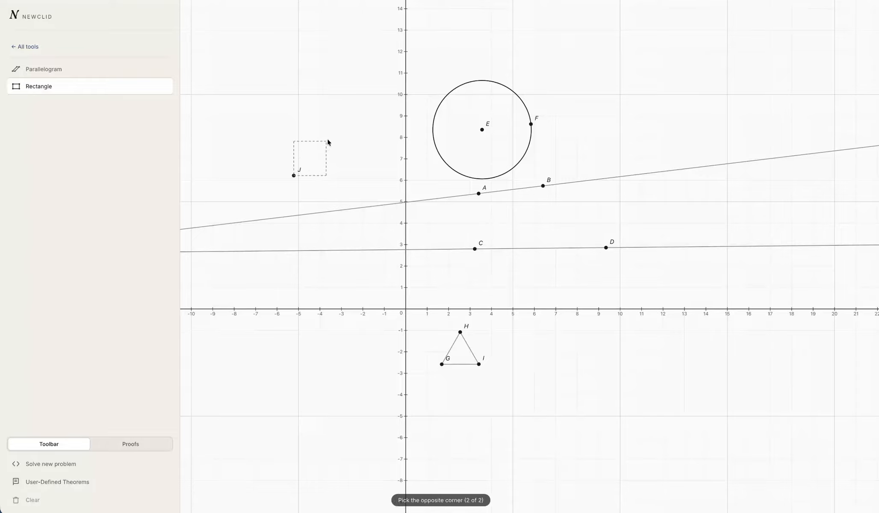
click(384, 107)
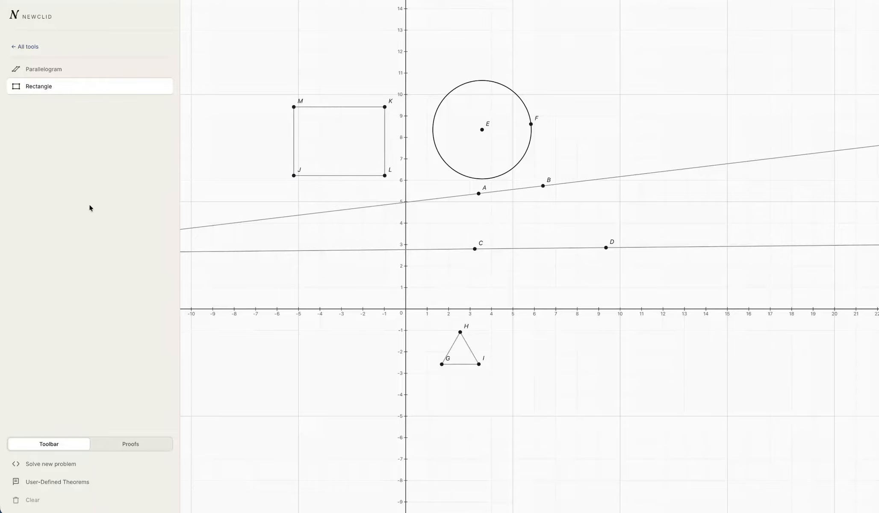
click(44, 53)
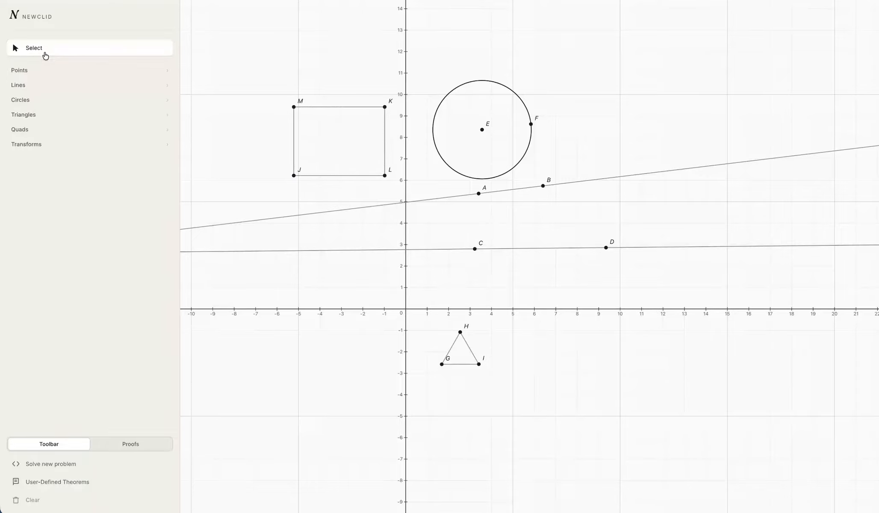
click(40, 148)
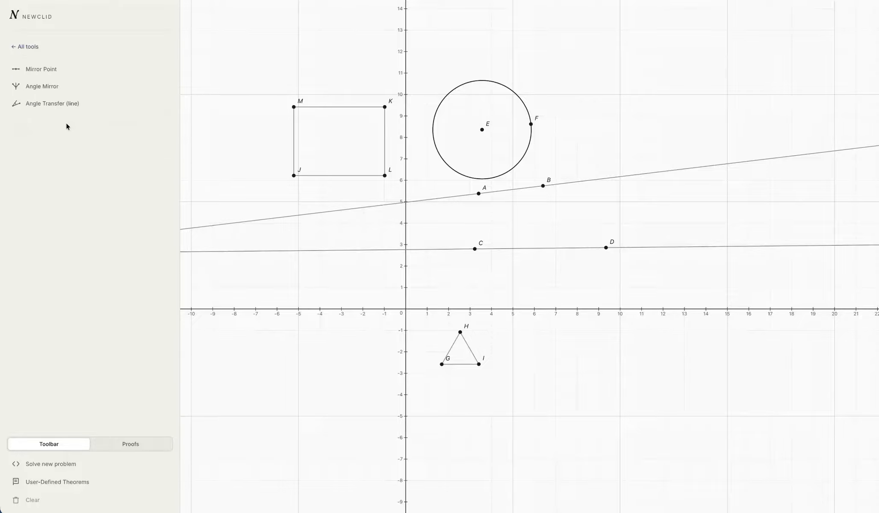
click(88, 48)
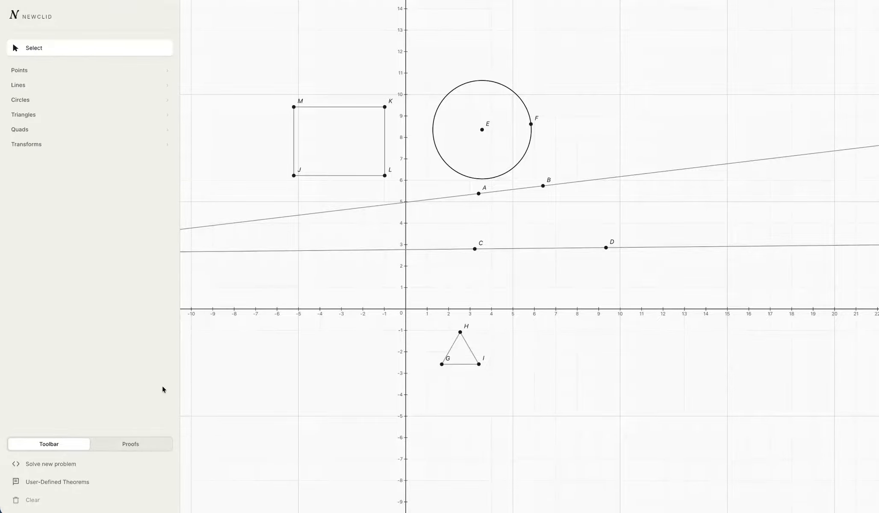
- Submit the JGEX problem "a b = segment a b; c = s_angle a b c 60o, eqdistance c b a b ? cong a c a b"
click(97, 467)
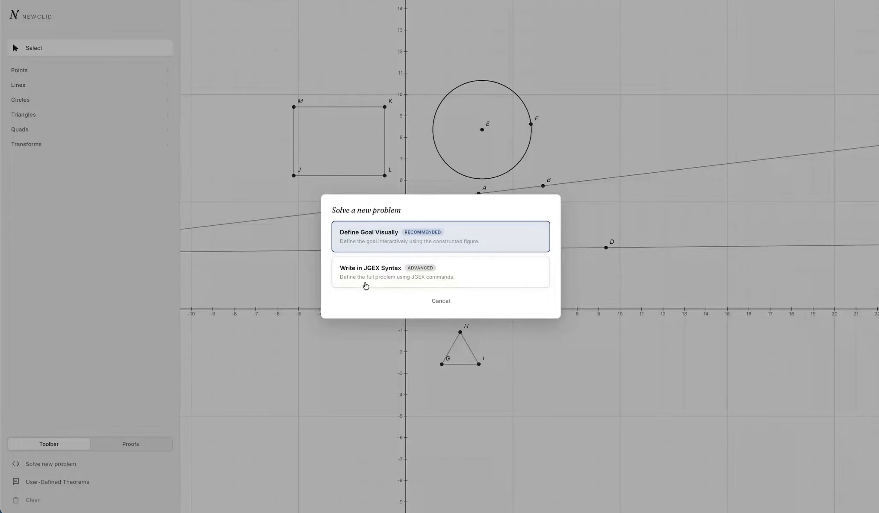
click(389, 272)
key(ctrl+v)
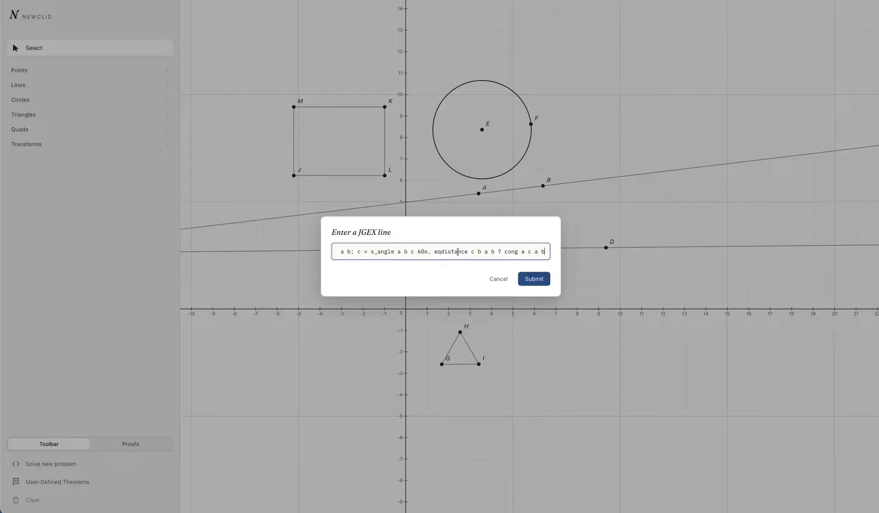
click(533, 279)
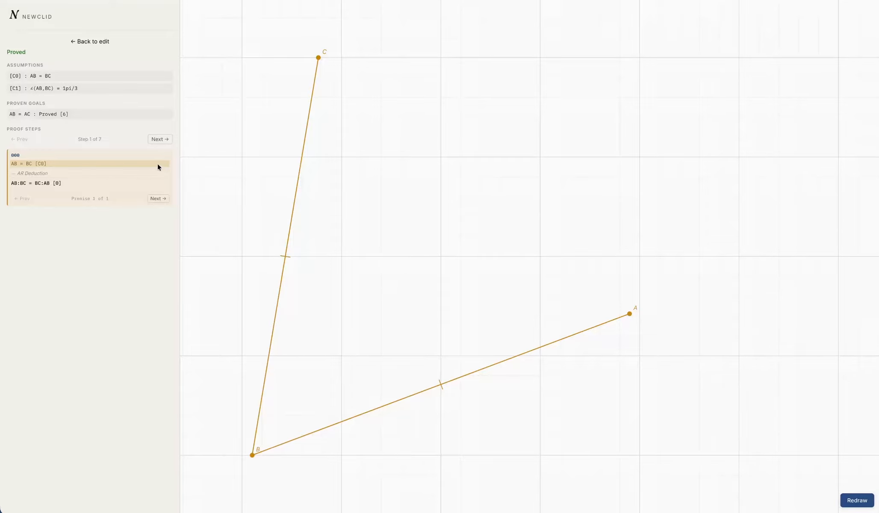
- Examine the premises and conclusions of the first two proof steps on the figure
click(160, 199)
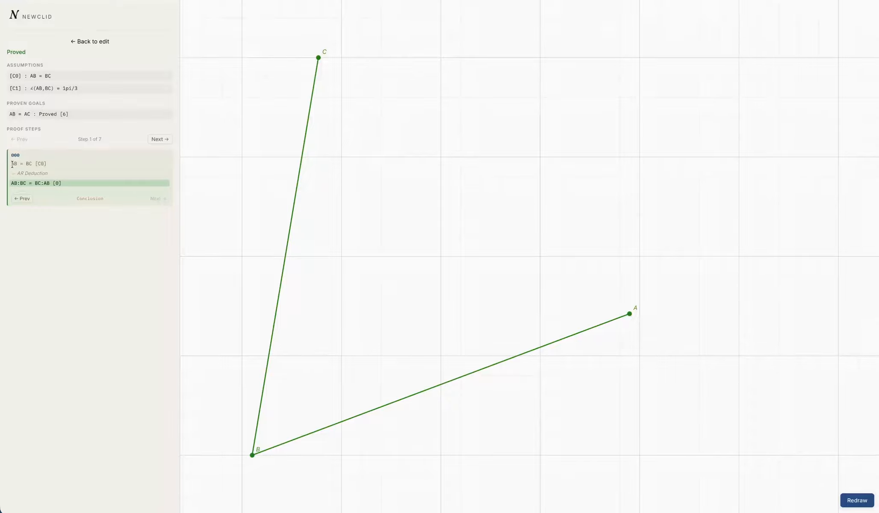
click(22, 198)
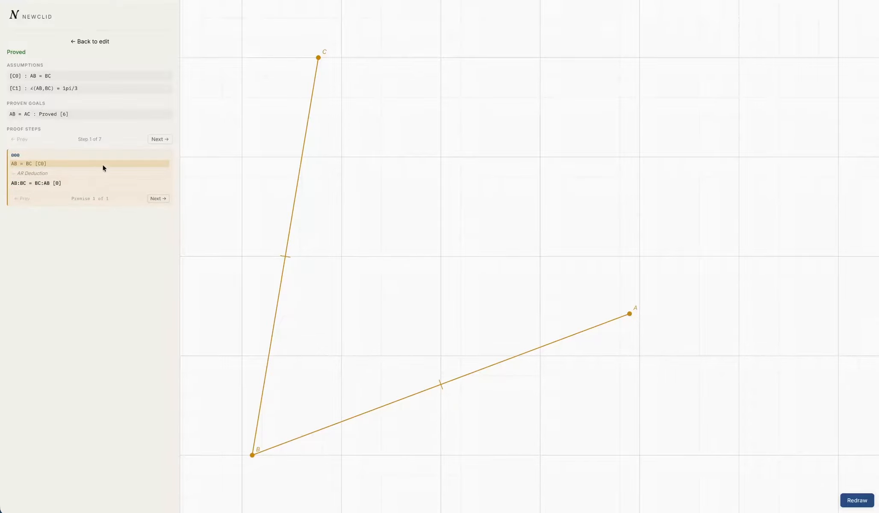
click(153, 198)
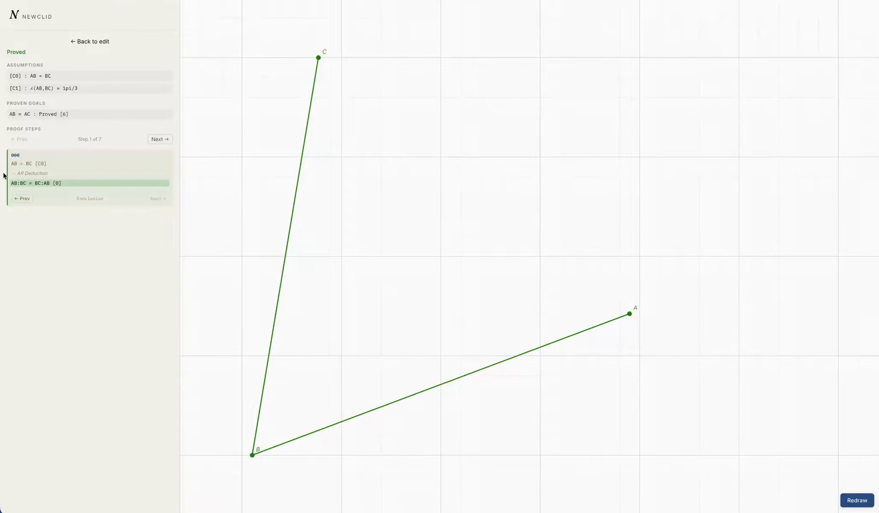
click(166, 140)
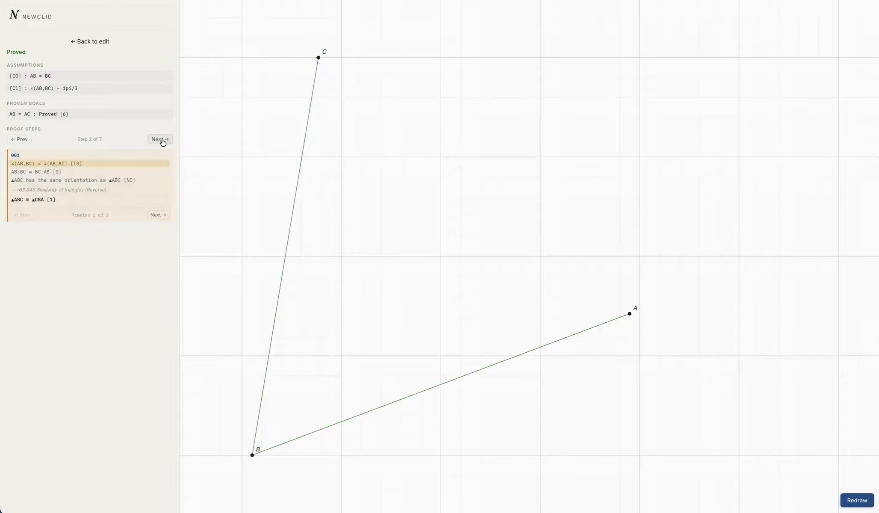
click(161, 218)
click(161, 217)
click(161, 217)
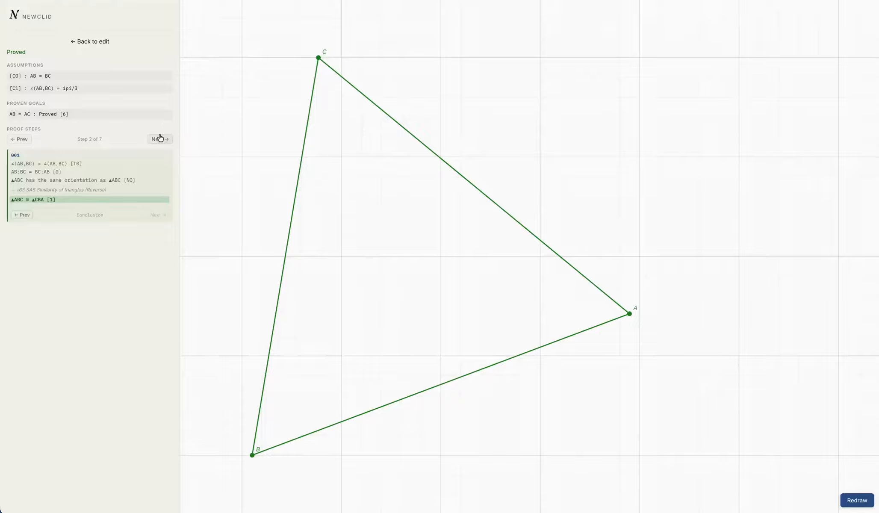
- Go through proof steps 3 to 7, ending at the conclusion of the final step
click(160, 139)
click(158, 207)
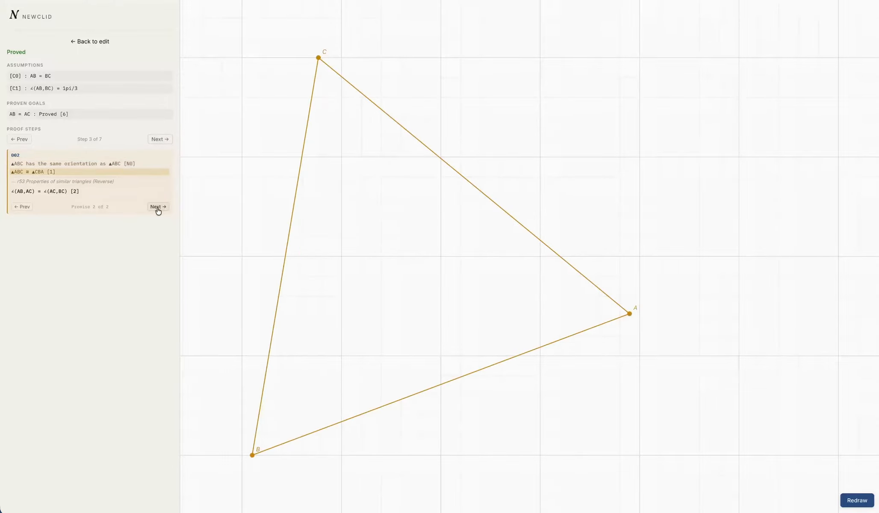
click(158, 208)
click(165, 139)
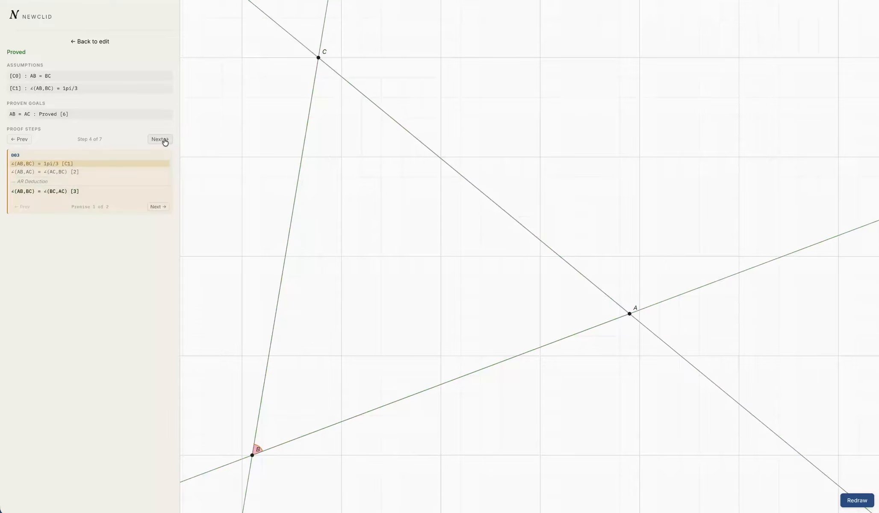
click(154, 208)
click(154, 208)
click(167, 141)
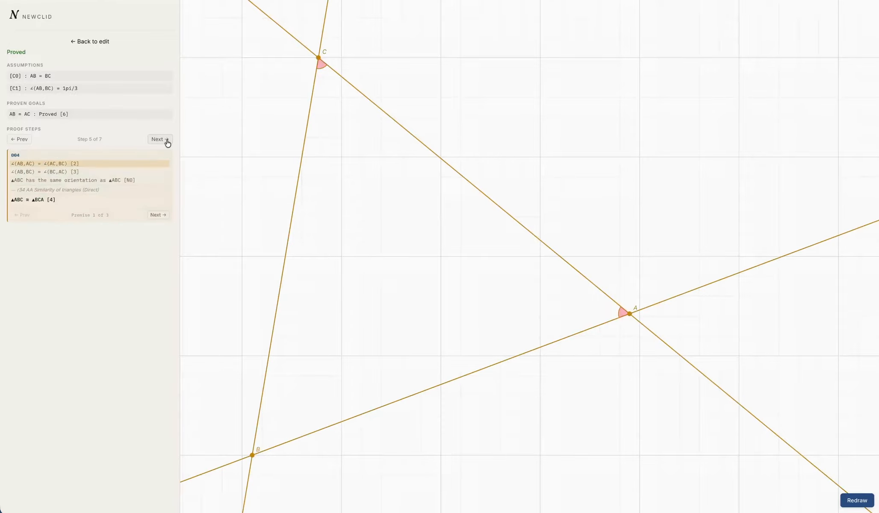
click(167, 141)
click(166, 142)
click(160, 209)
click(160, 207)
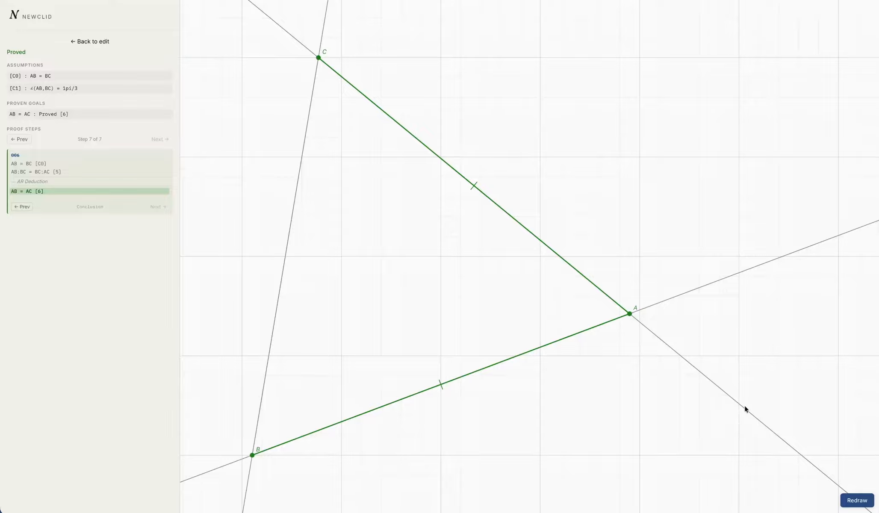
- Redraw the proof's figure, and return to the editor to view the list of saved proofs
click(857, 500)
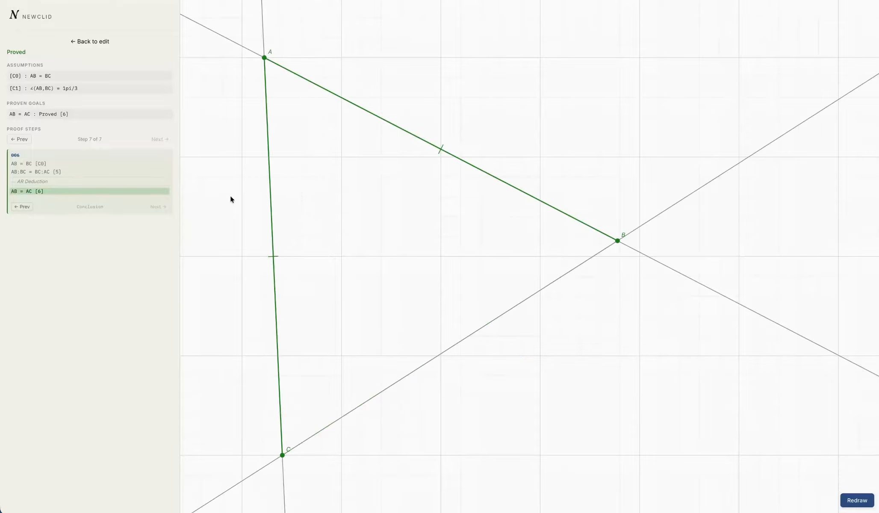
click(92, 42)
click(140, 444)
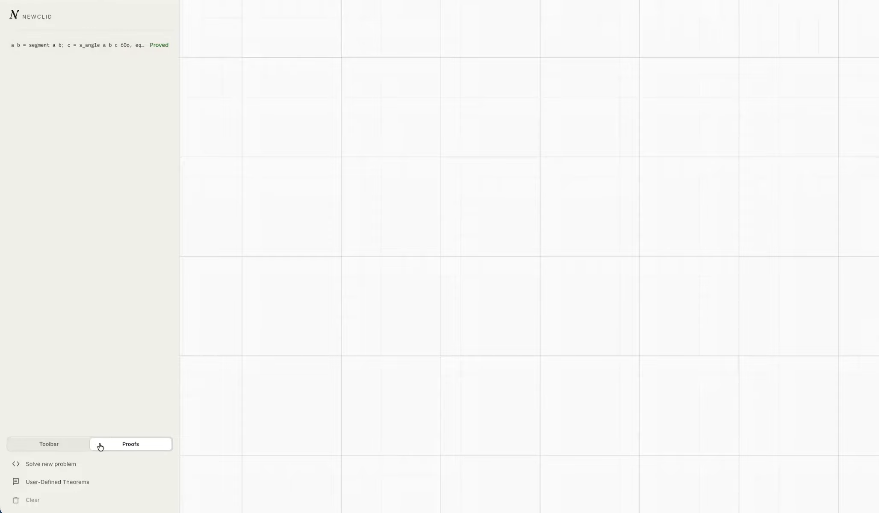
- Draw a rectangle about 2.2 grid squares wide and 1.5 grid squares high in the middle of the canvas
click(70, 447)
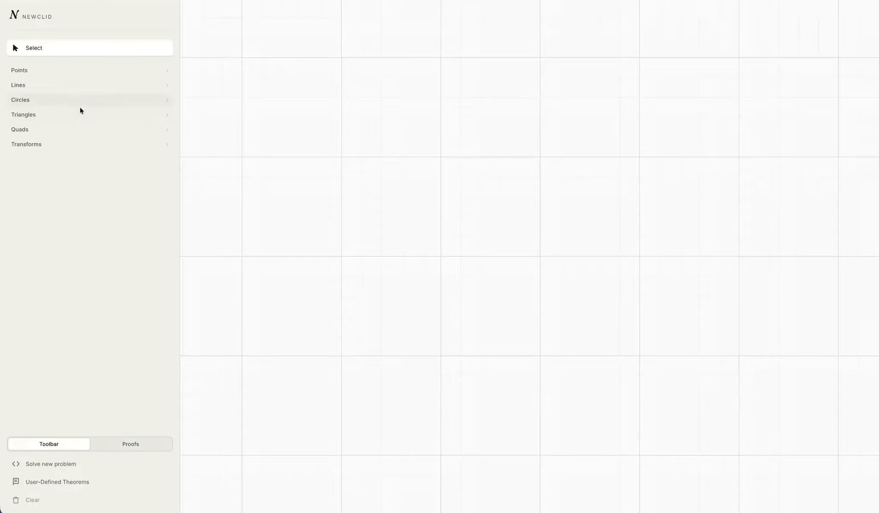
click(71, 128)
click(94, 87)
click(349, 340)
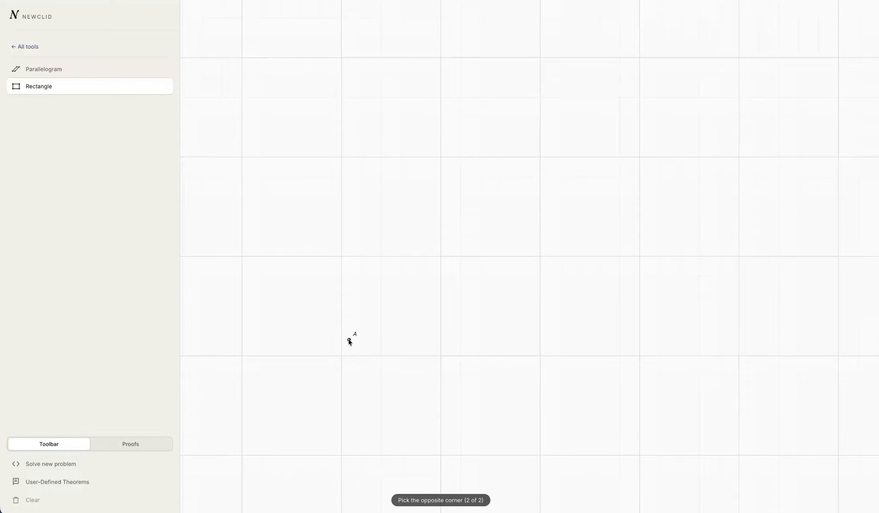
click(567, 194)
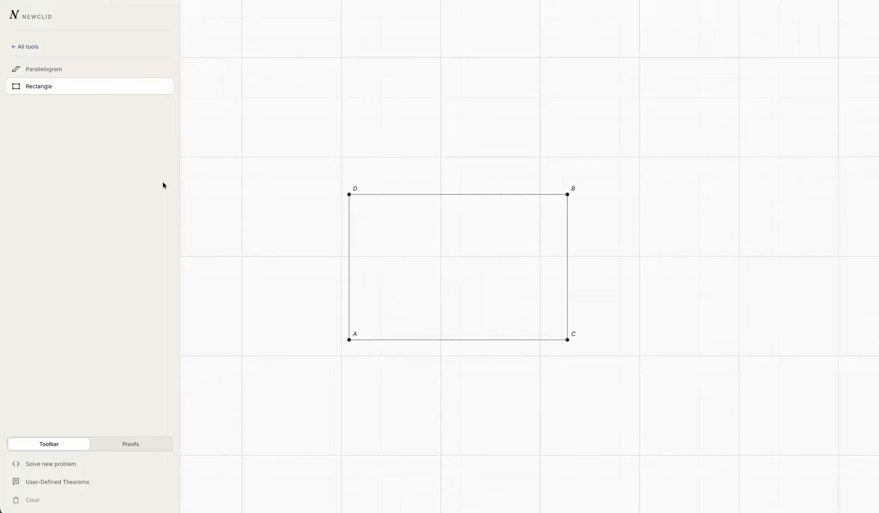
- Draw a three-point circle through the rectangle's corners A, D and B
click(81, 54)
click(71, 100)
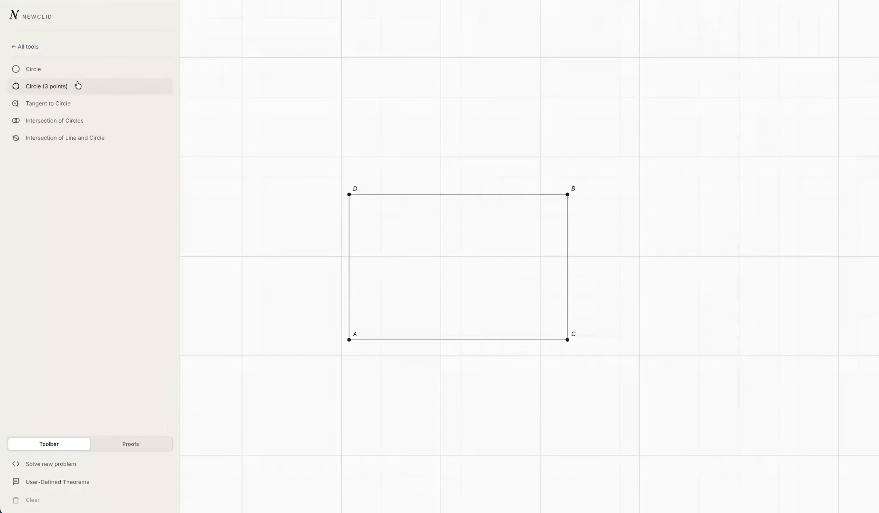
click(76, 87)
click(348, 340)
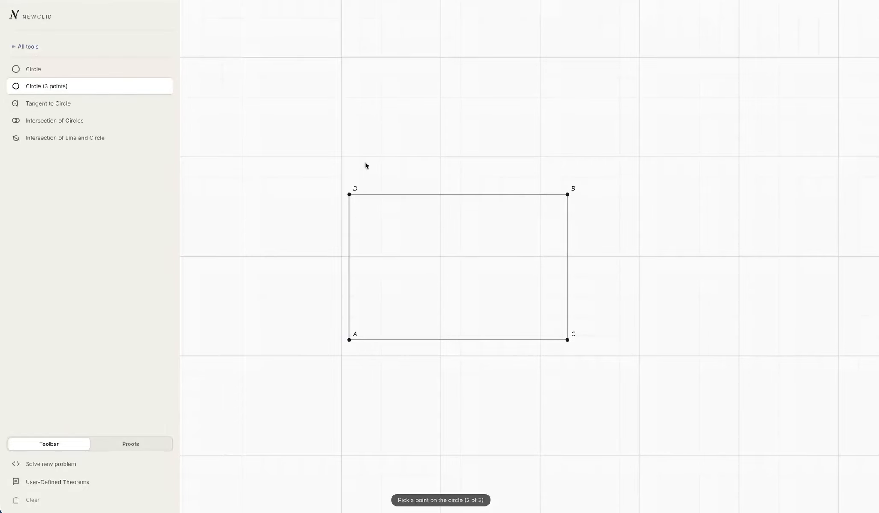
click(349, 194)
click(567, 195)
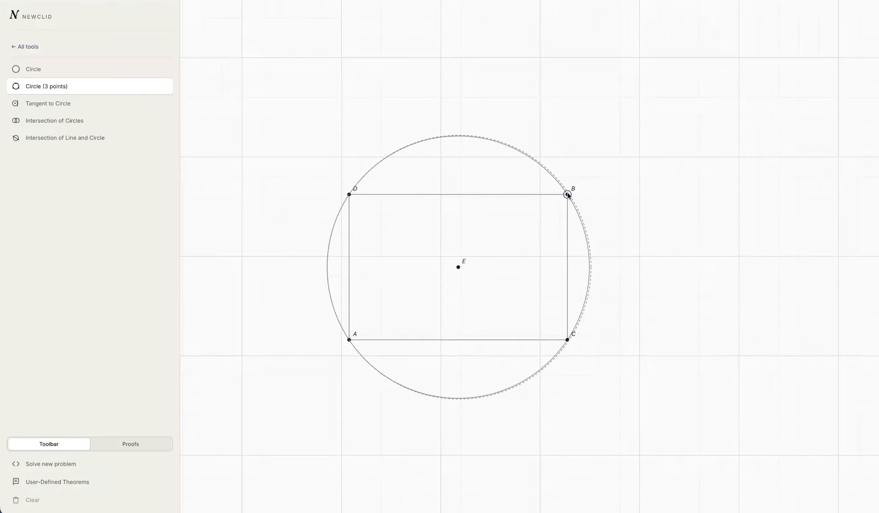
- Set the goal to prove that points A, D, B and C are concyclic, and submit the problem
click(114, 466)
click(369, 232)
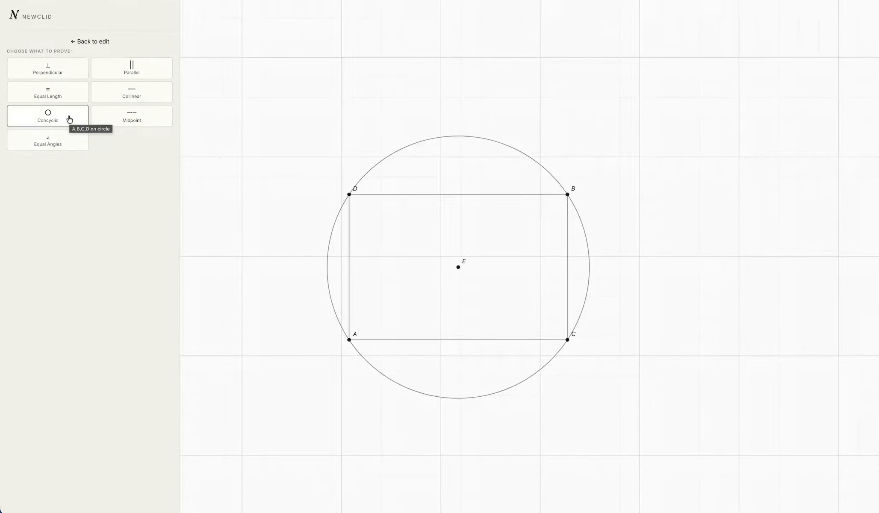
click(70, 119)
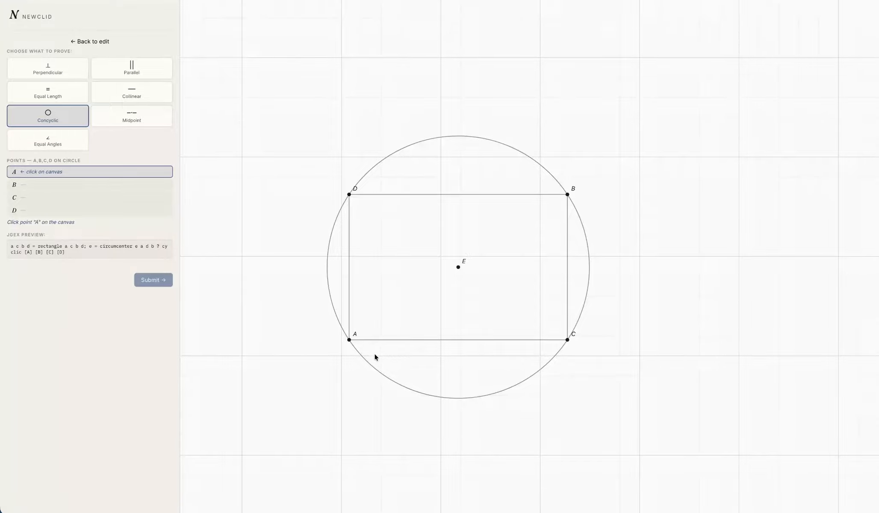
click(349, 340)
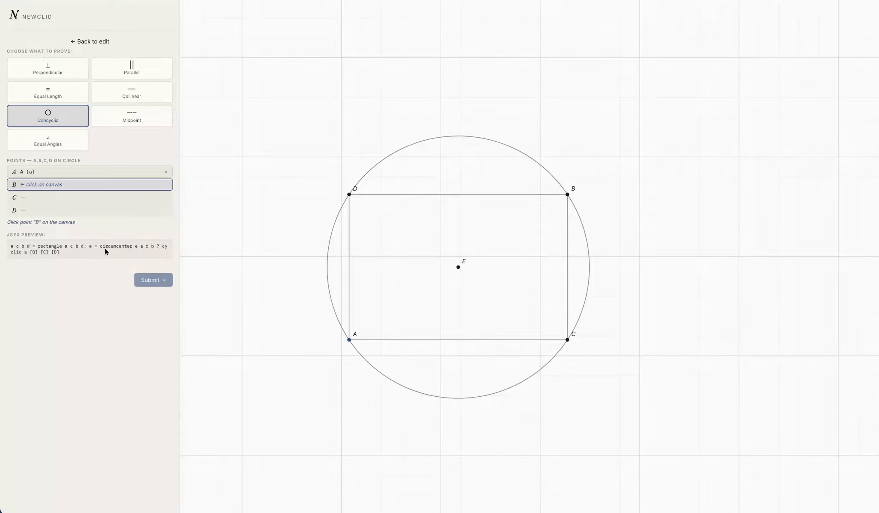
click(349, 195)
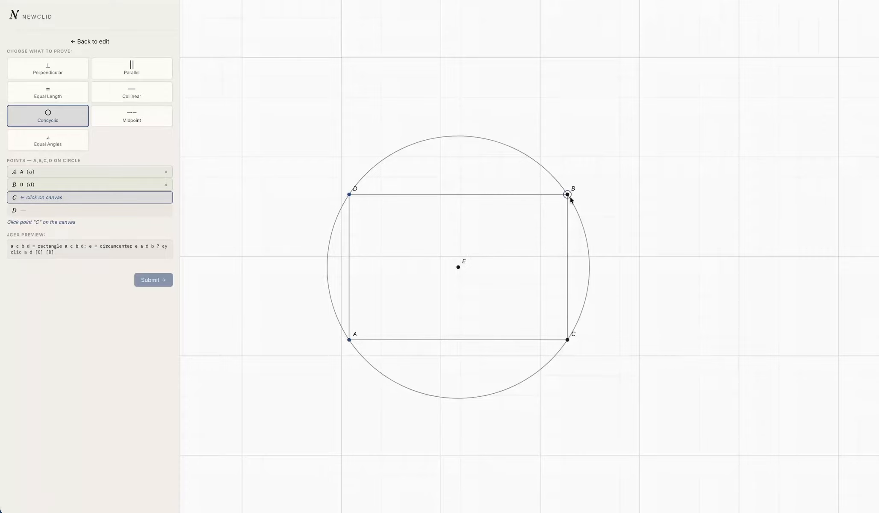
click(567, 194)
click(567, 340)
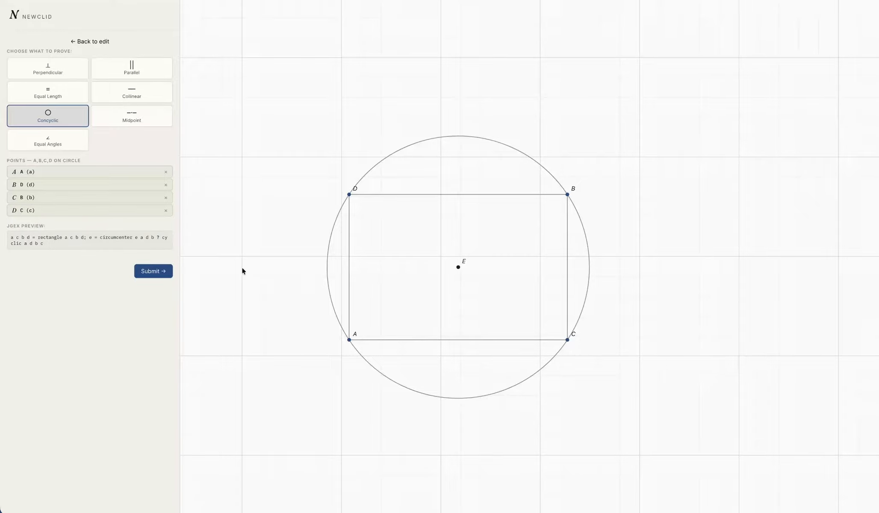
click(162, 273)
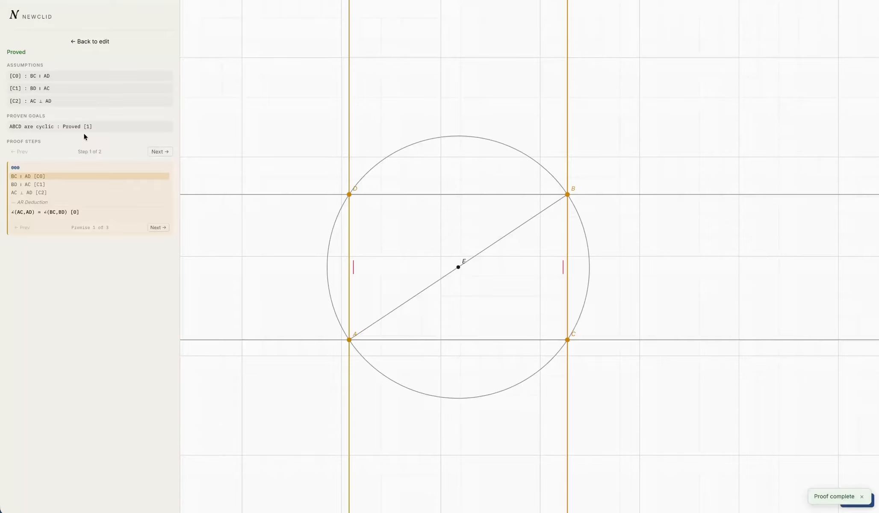
- Go through the premises and both steps of the rectangle proof on the figure, and return to the editor
click(164, 228)
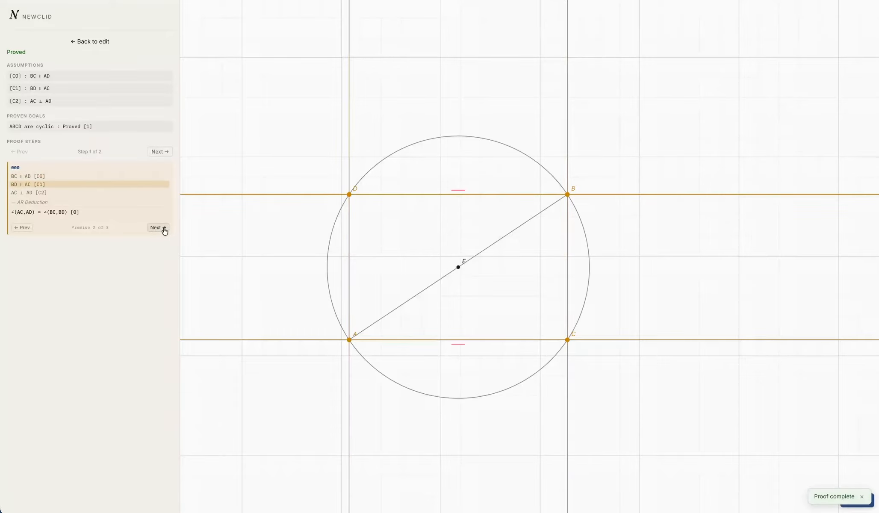
click(163, 228)
click(164, 228)
click(163, 153)
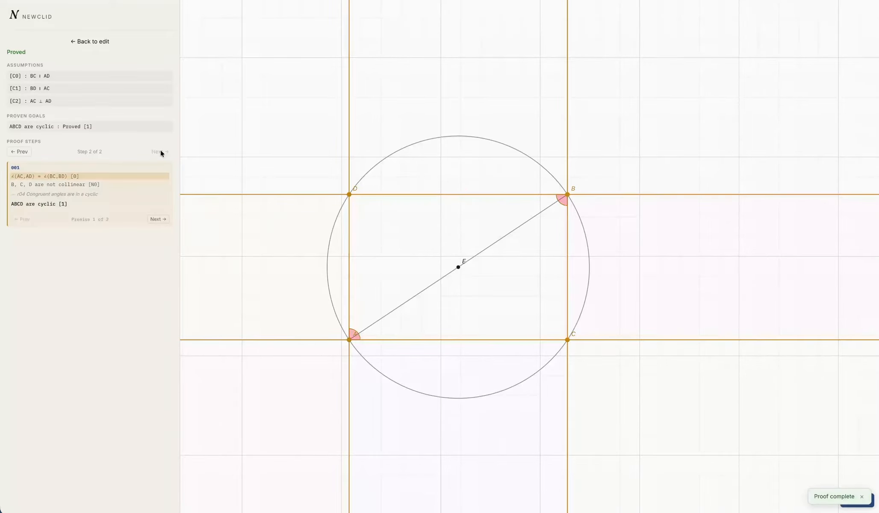
click(862, 496)
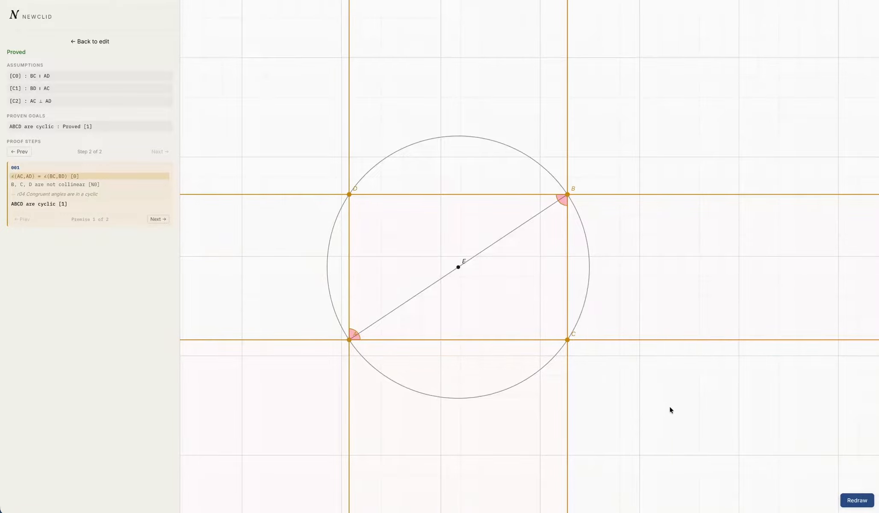
click(79, 42)
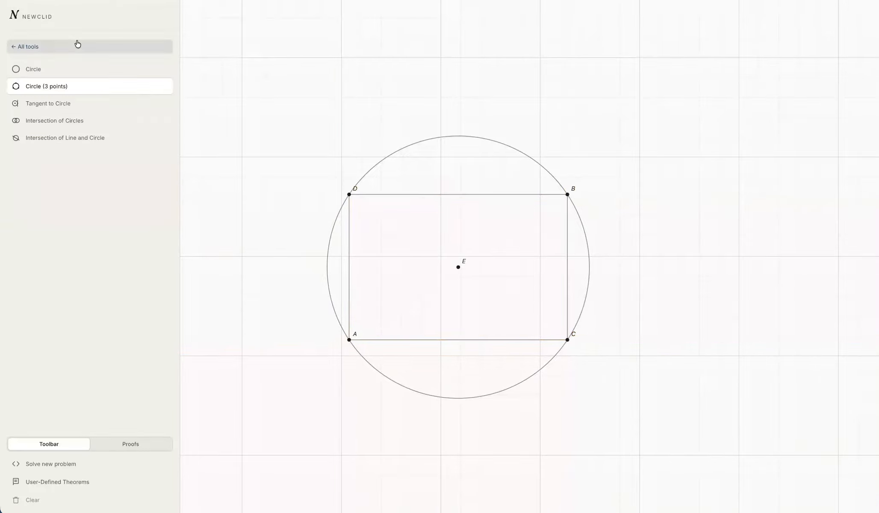
- Open each of the two saved proofs from the list and return to the list
click(123, 445)
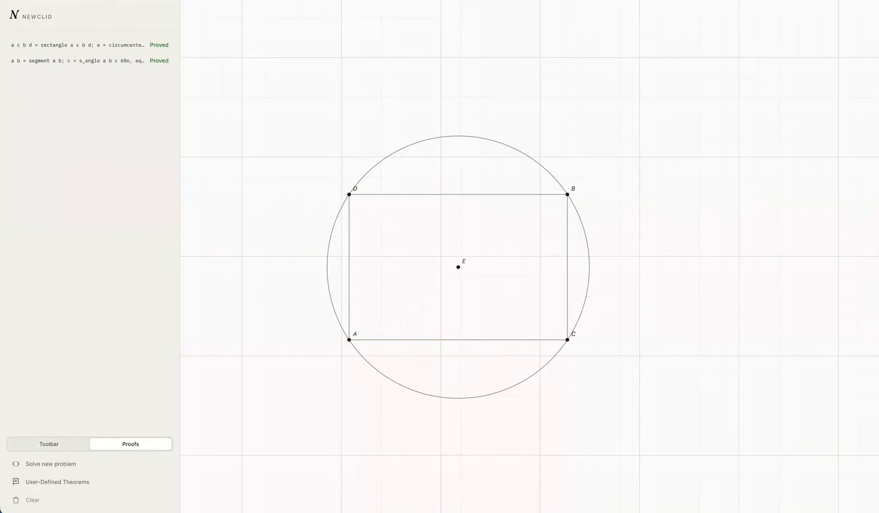
click(59, 63)
click(86, 42)
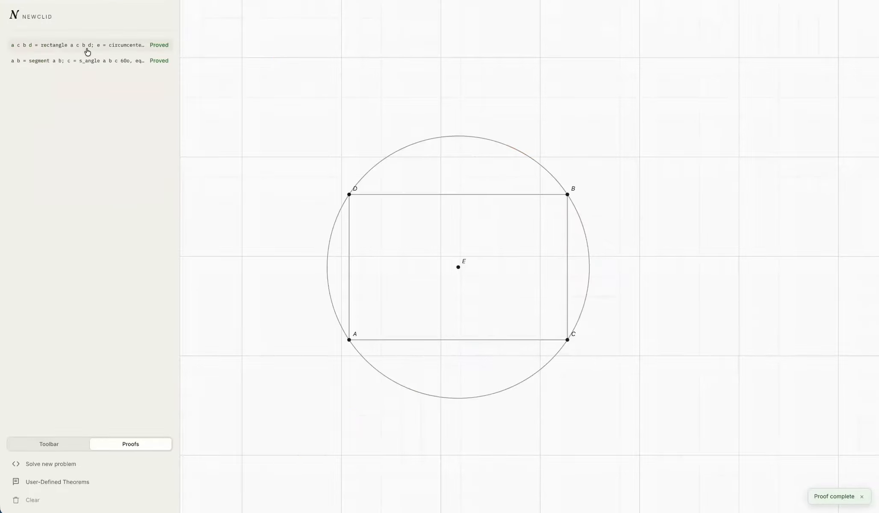
click(87, 45)
click(95, 43)
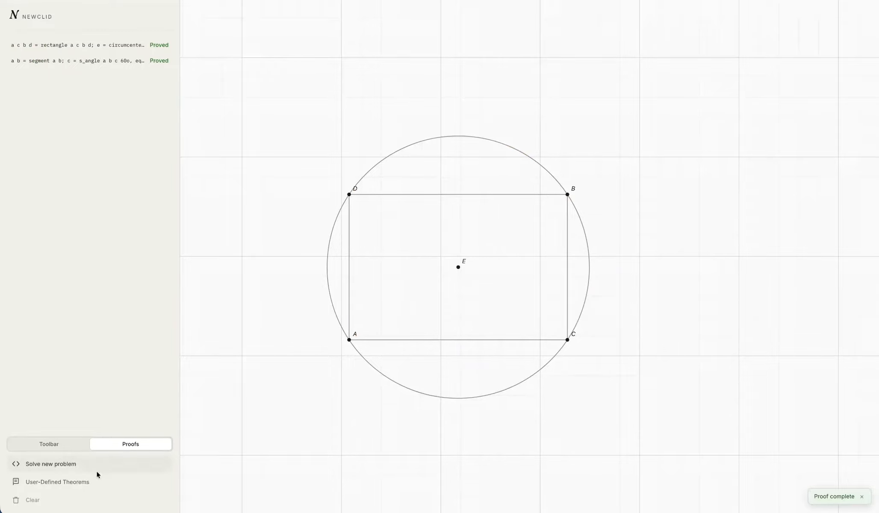
- Start a new custom theorem named "Equals"
click(92, 481)
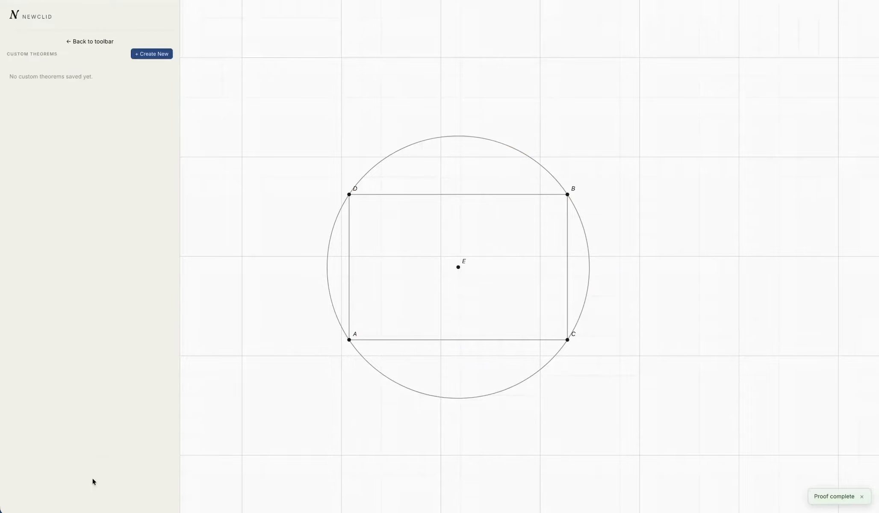
click(143, 53)
click(93, 77)
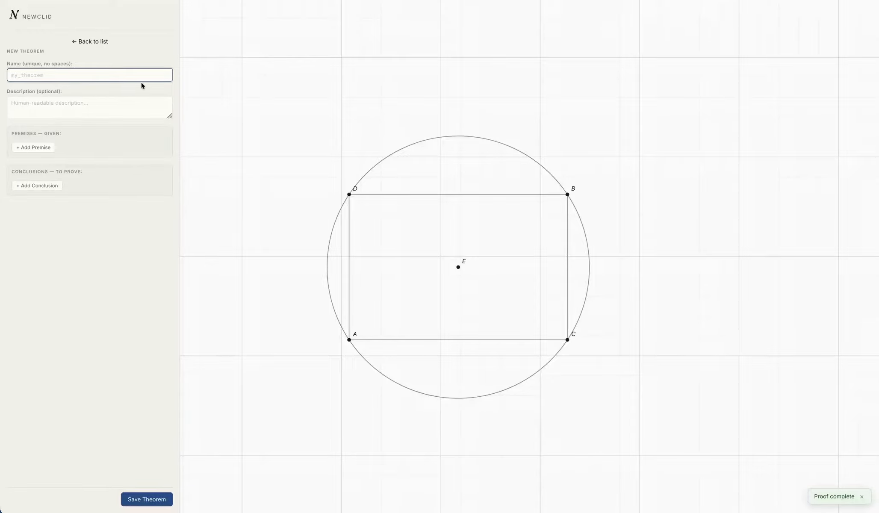
text(Equals)
click(99, 103)
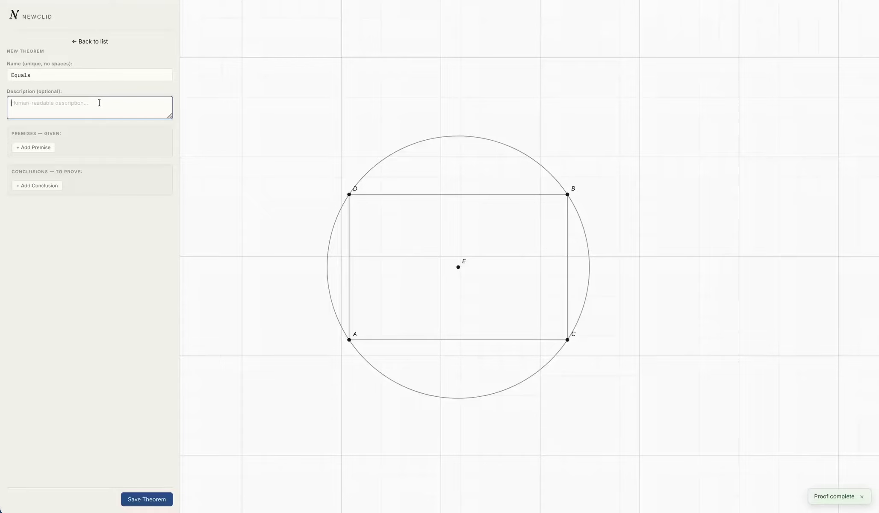
- Add an Equal Length premise and a Distance² = Const conclusion to the new theorem
click(34, 147)
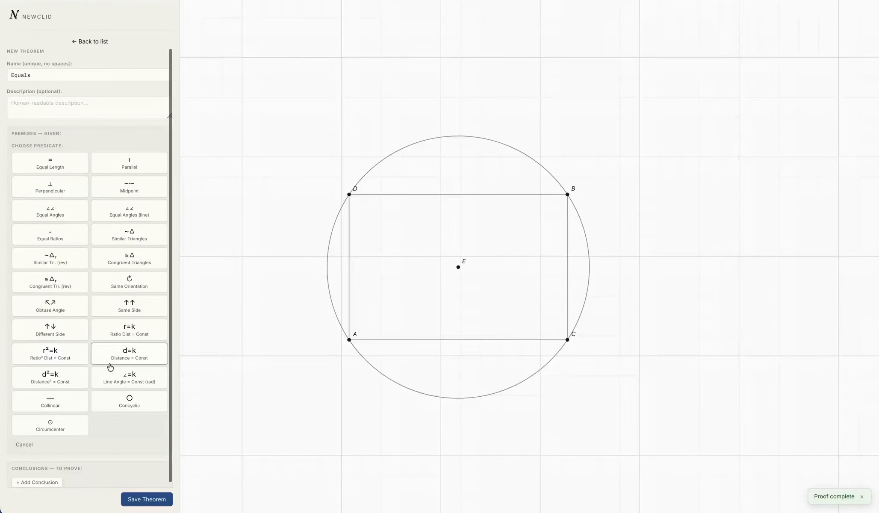
scroll(105, 374, down, 1)
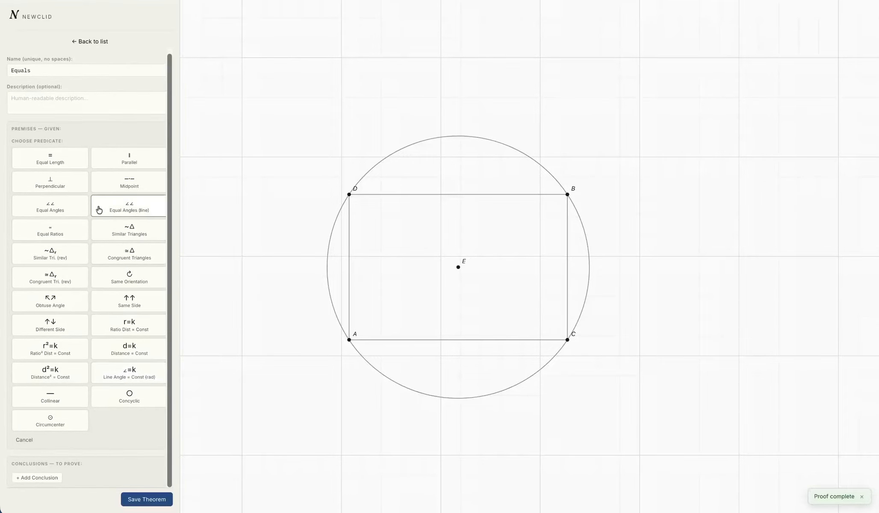
click(52, 157)
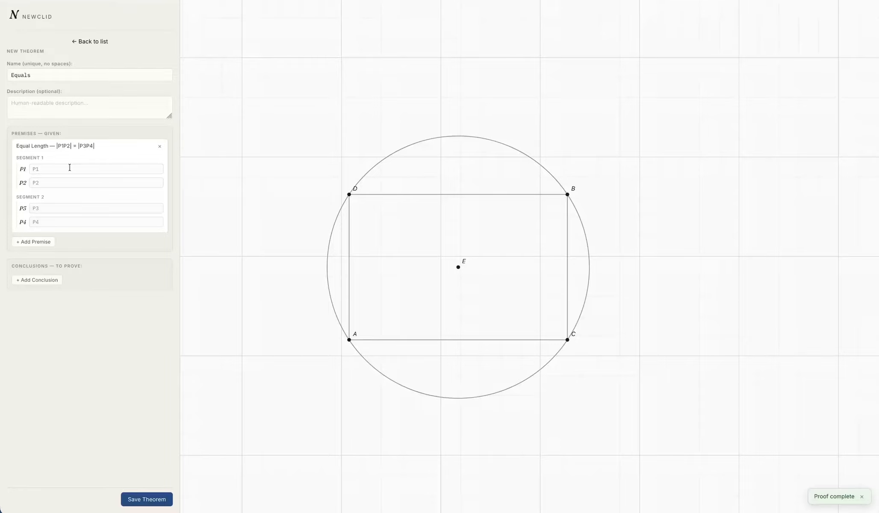
click(92, 171)
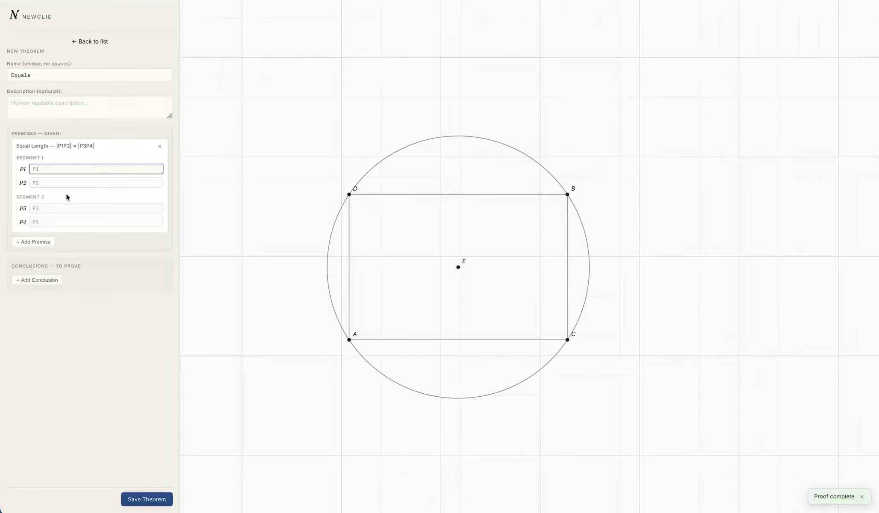
click(42, 280)
scroll(87, 360, down, 4)
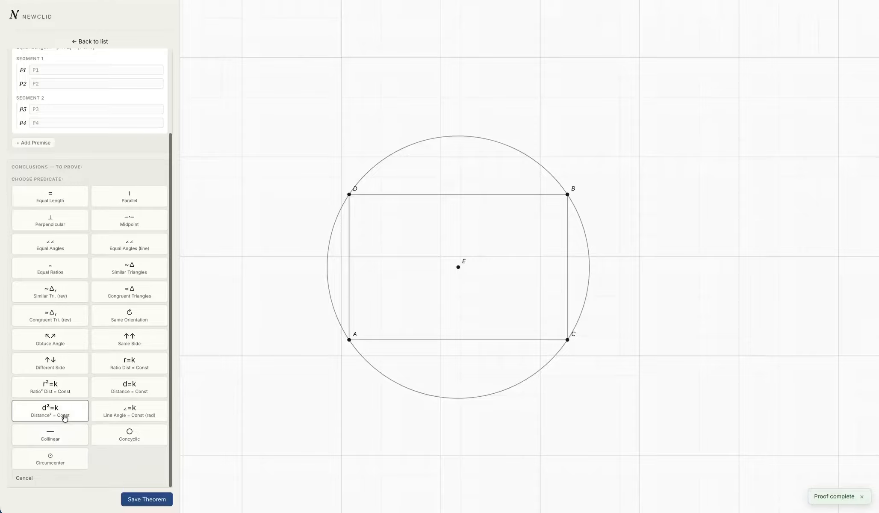
click(65, 416)
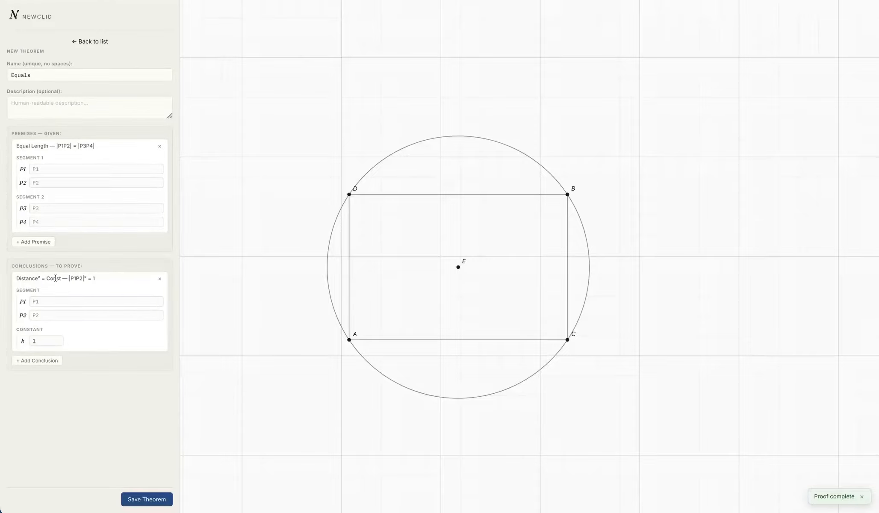
- Set the premise's segments to points a, c and b, d, and the conclusion's segment to points f and g
click(74, 304)
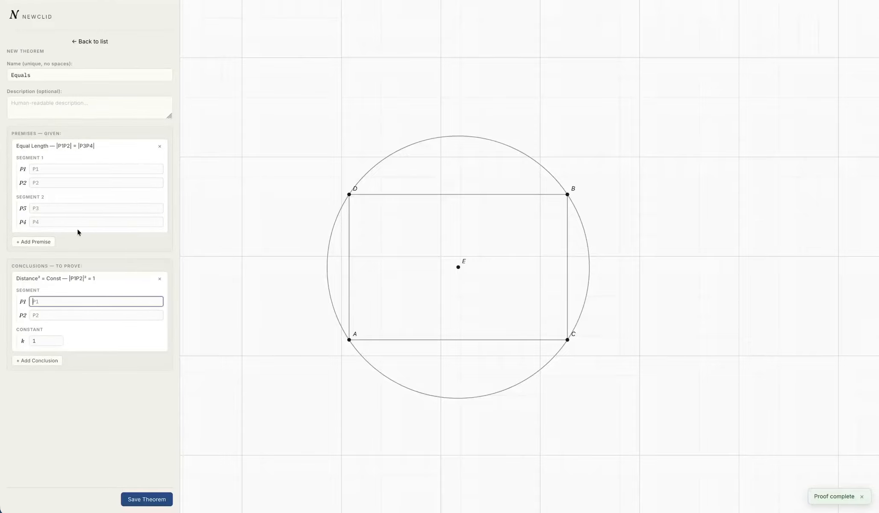
text(a)
click(86, 169)
text(a)
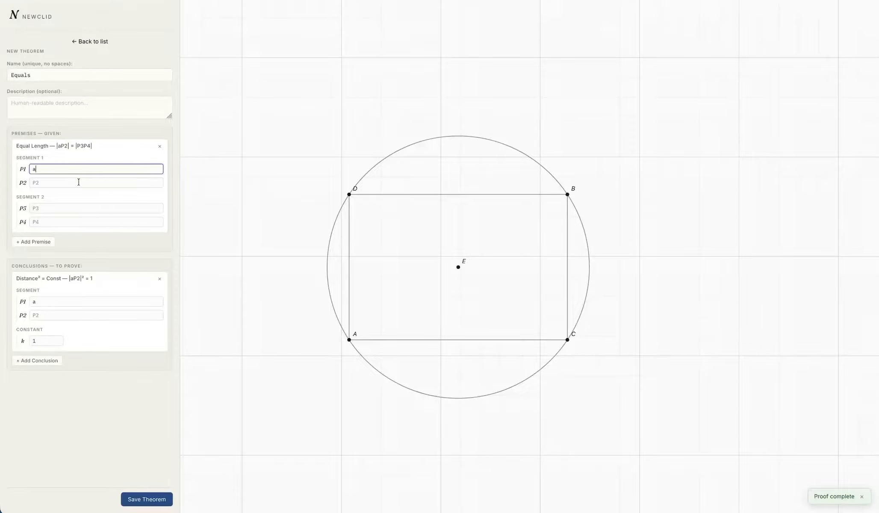
click(74, 183)
text(c)
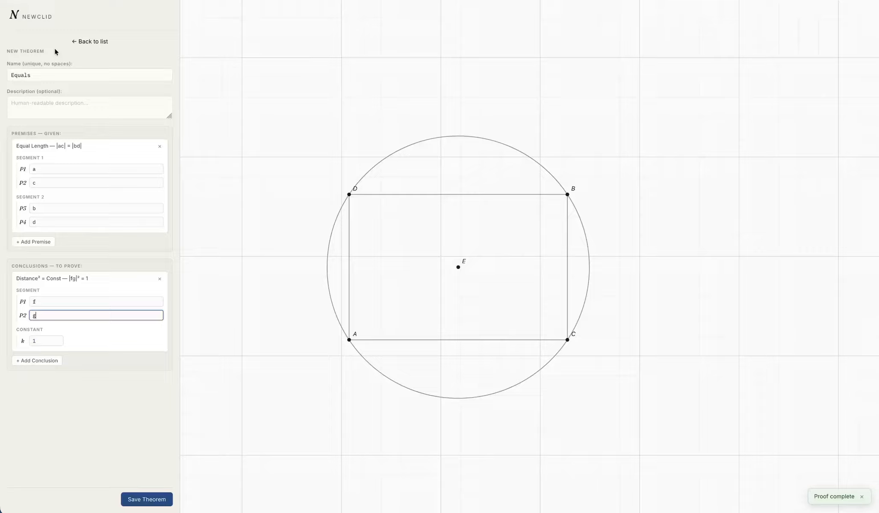
- Save the Equals theorem with its description left empty
click(54, 103)
key(shift+Tab)
key(Tab)
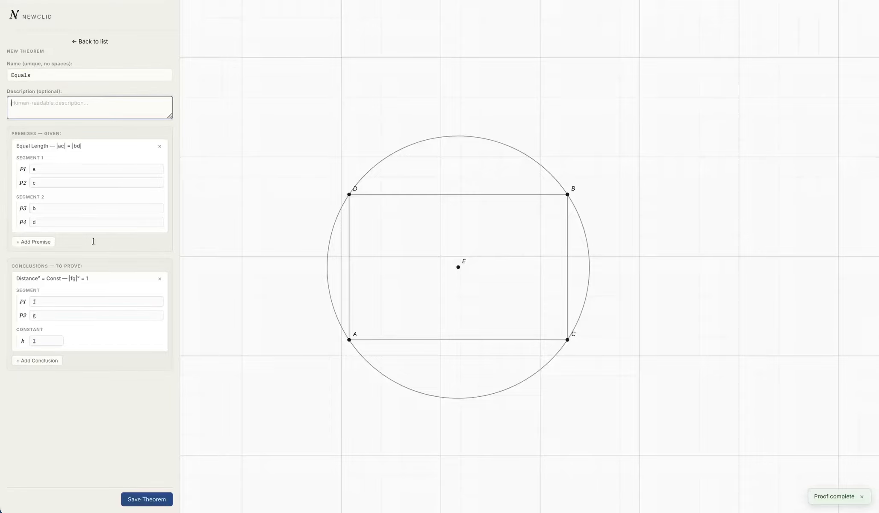
click(153, 499)
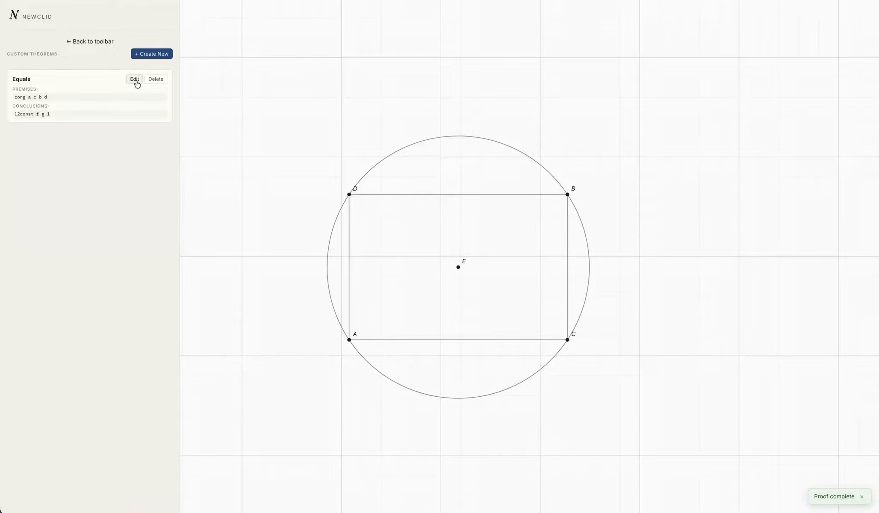
- Reopen the saved Equals theorem for editing, review its definition, and return to the custom theorem list
click(85, 43)
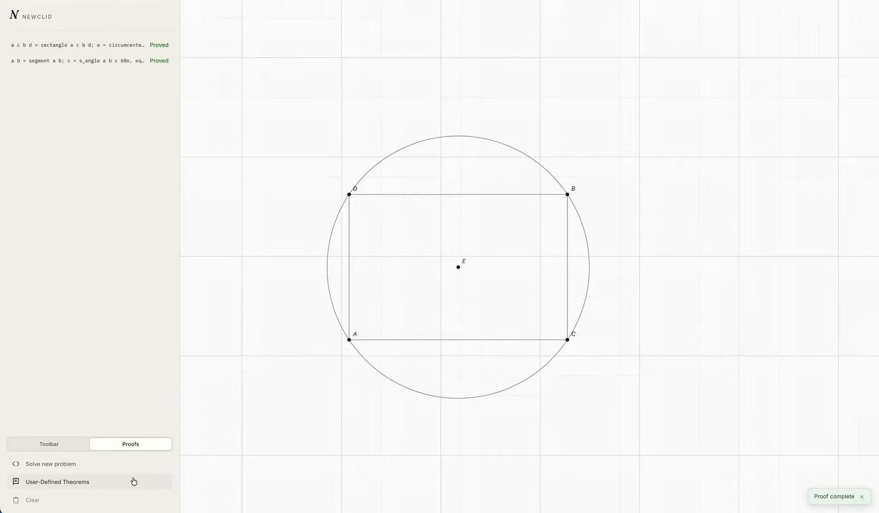
click(112, 481)
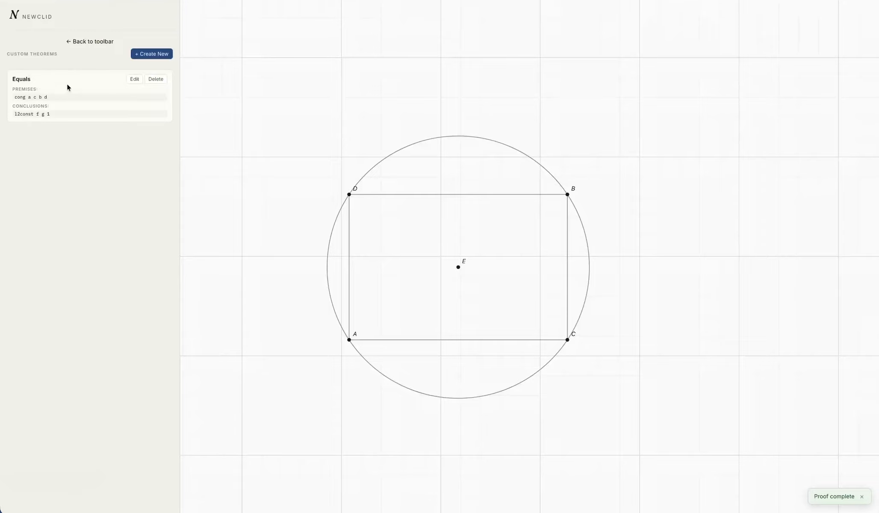
click(132, 78)
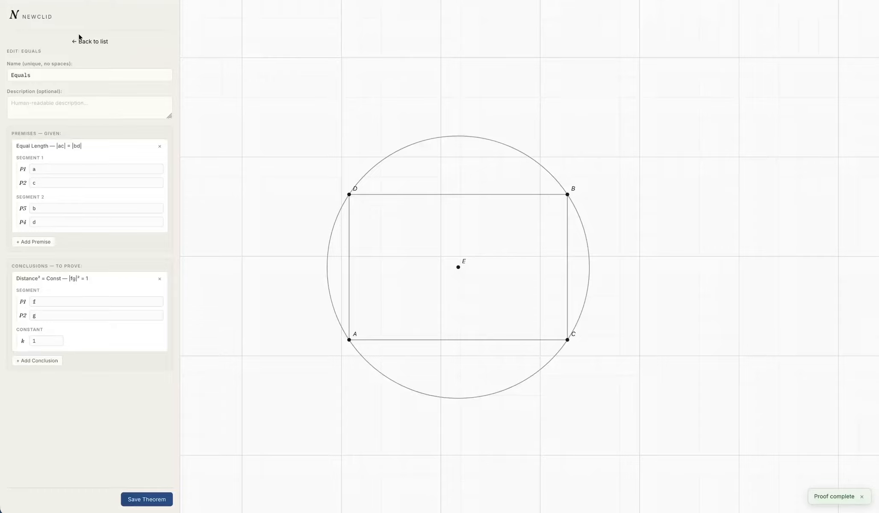
click(83, 42)
- Delete the custom theorem Equals and clear the rectangle and circle from the canvas
click(158, 80)
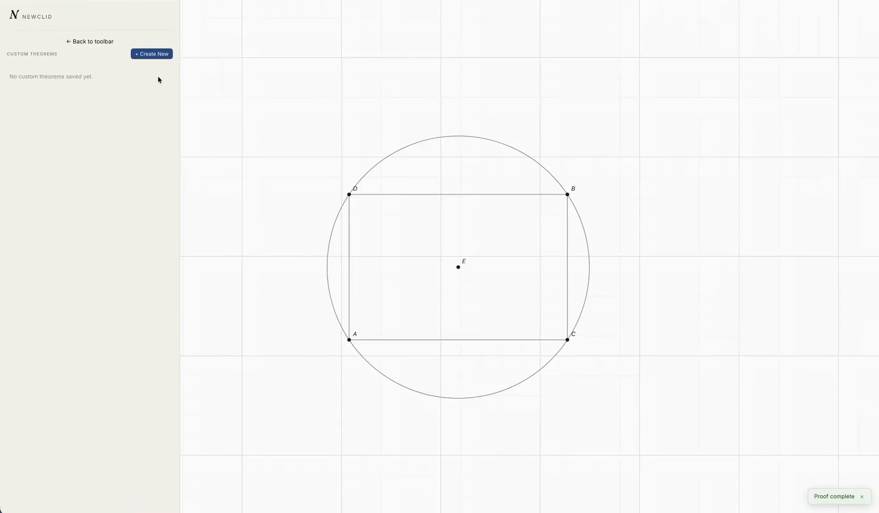
click(102, 41)
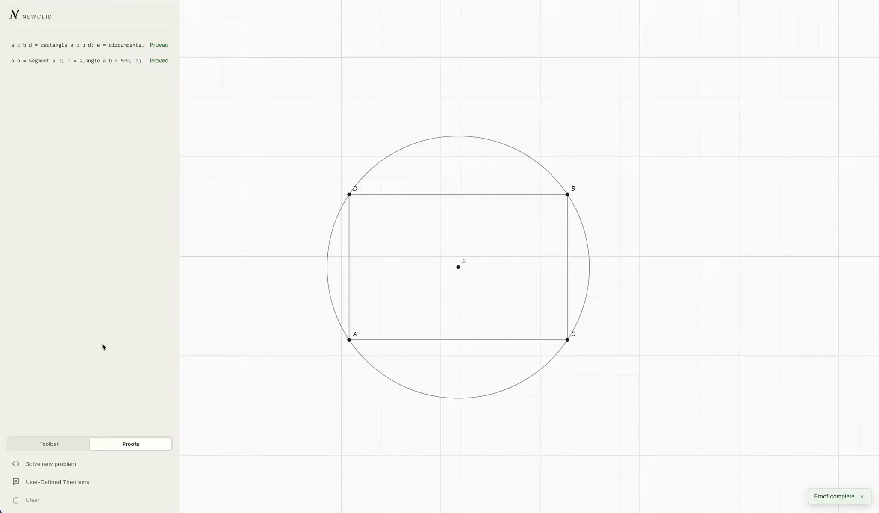
click(88, 499)
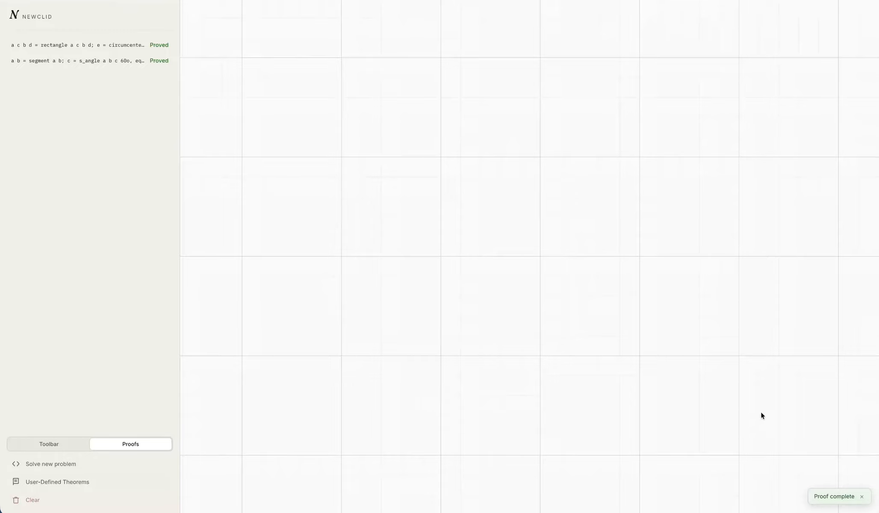
click(862, 495)
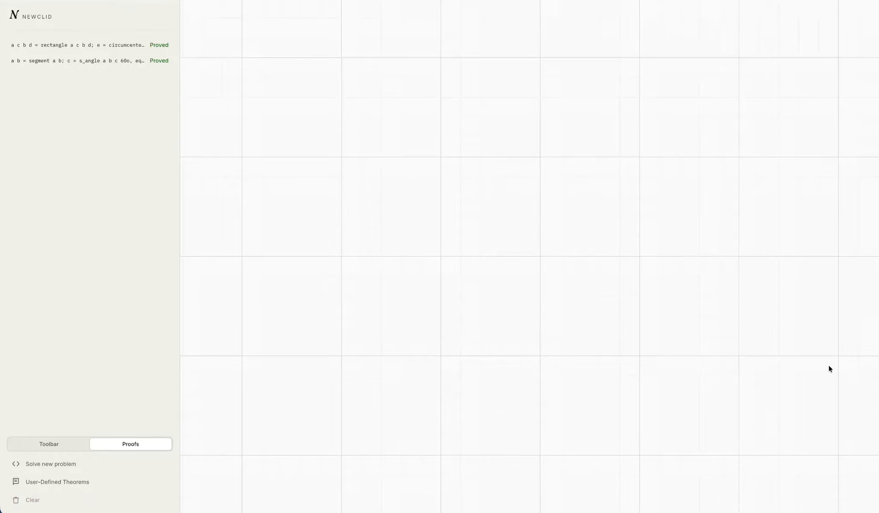